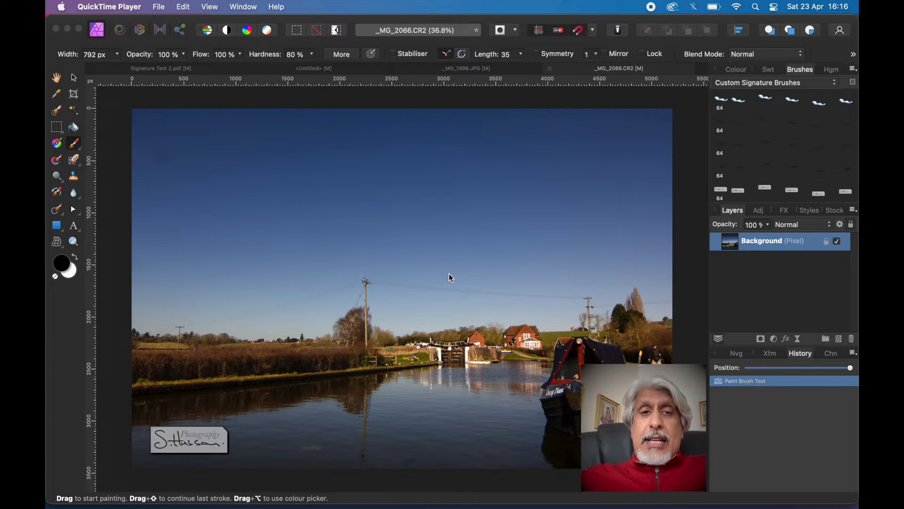
Review the finished brand stamp design and the _MG_1996.JPG photo with the stamp applied.
click(208, 69)
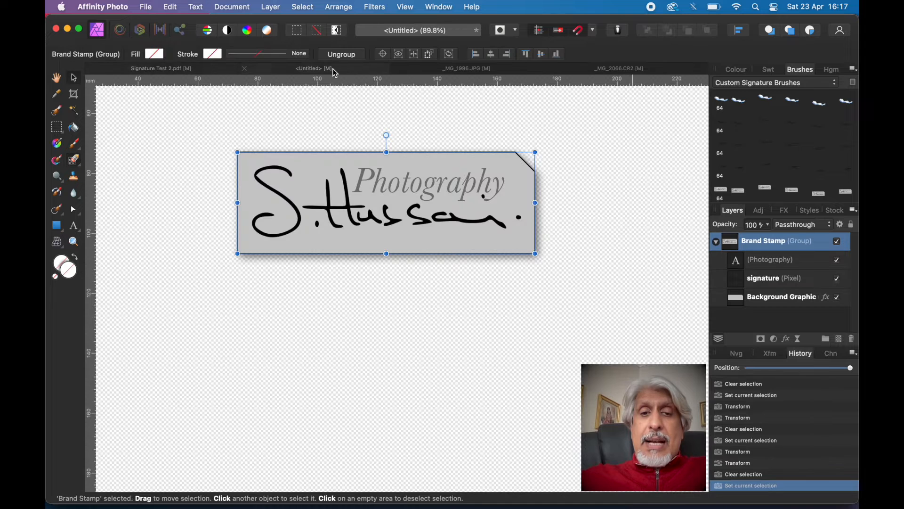
click(334, 69)
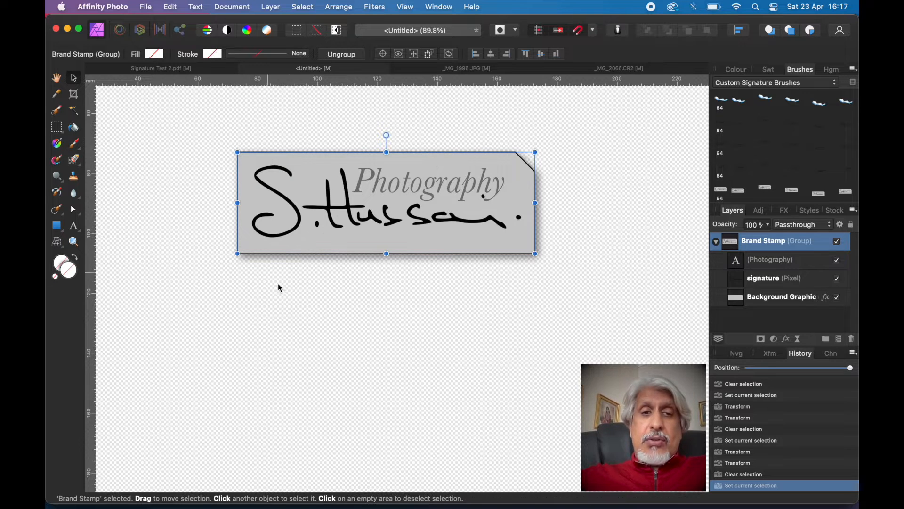
click(296, 304)
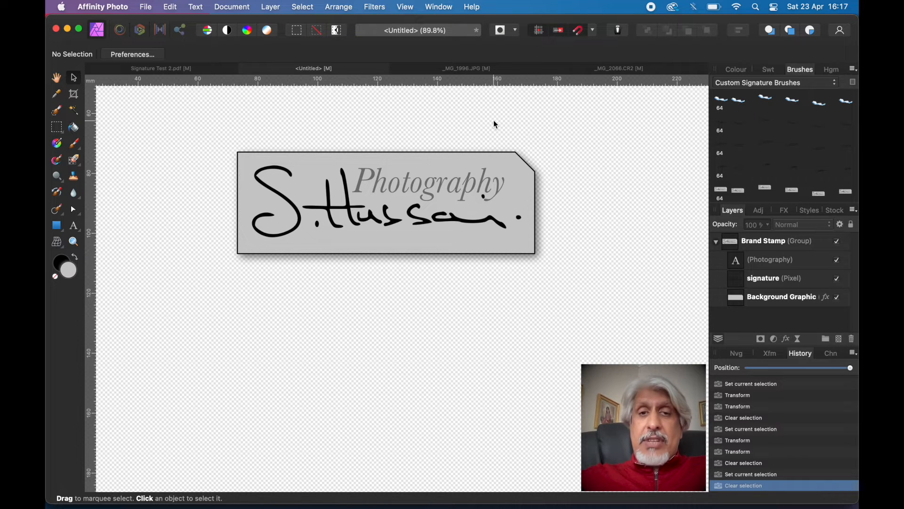
click(497, 71)
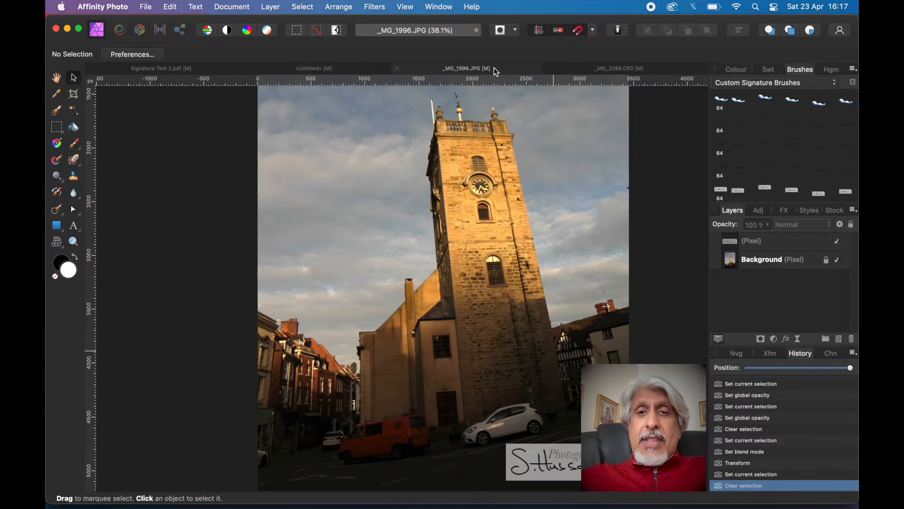
Roll the history of _MG_2066.CR2 back to its starting state, removing the painted brand stamp.
click(597, 70)
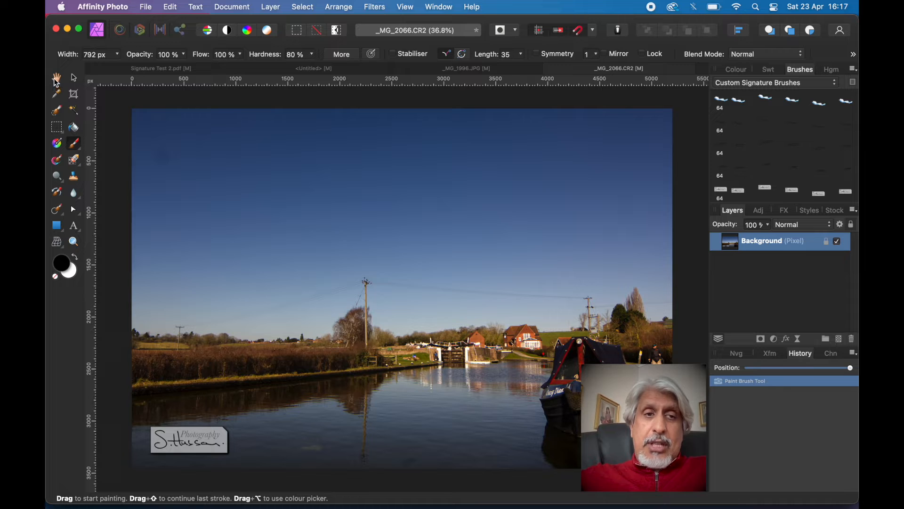
click(74, 78)
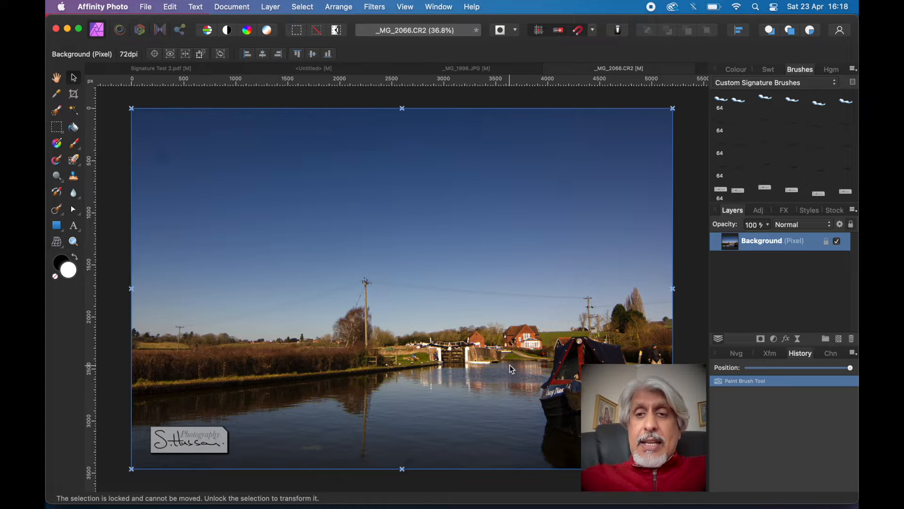
drag(854, 372, 747, 371)
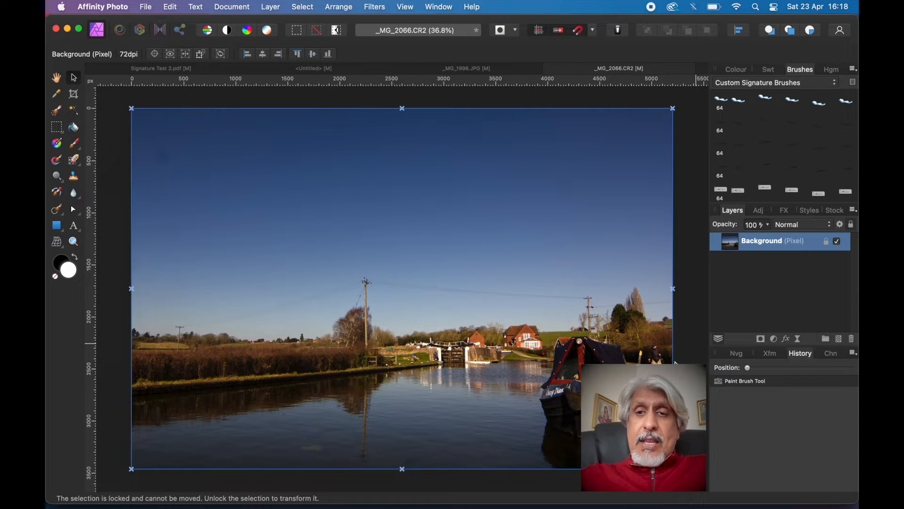
Delete the Brand Stamp brush from the Custom Signature Brushes category and switch to the Basic brushes.
click(743, 190)
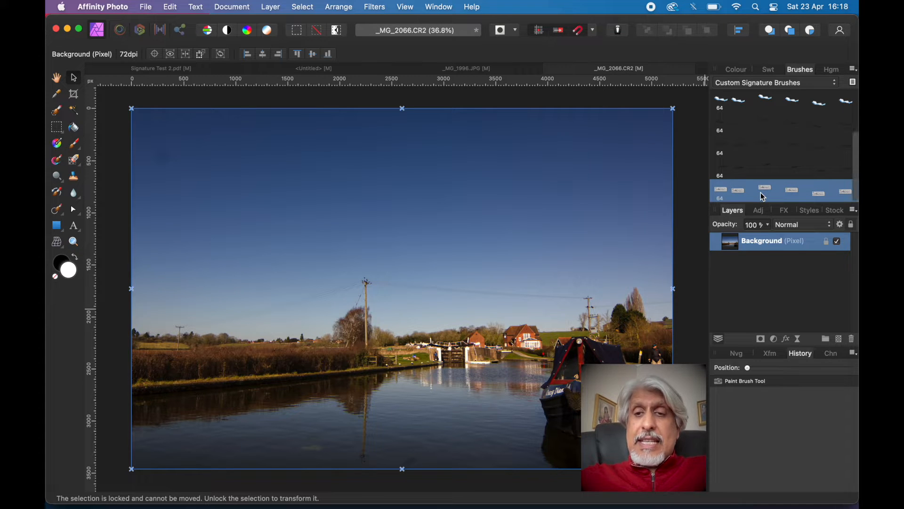
right_click(761, 192)
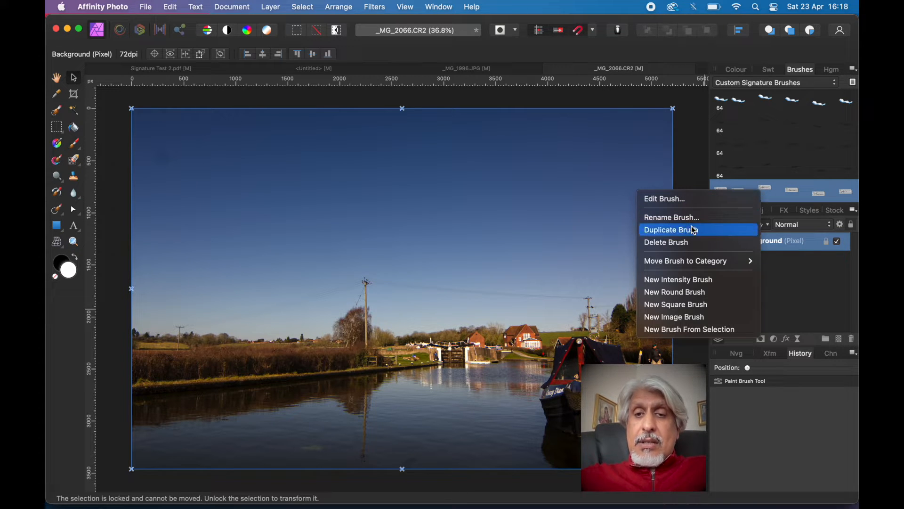
click(688, 241)
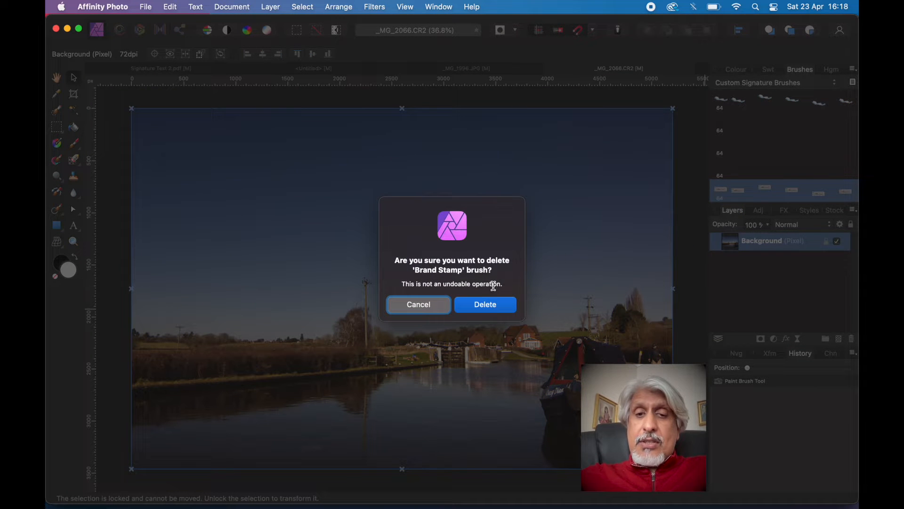
click(493, 307)
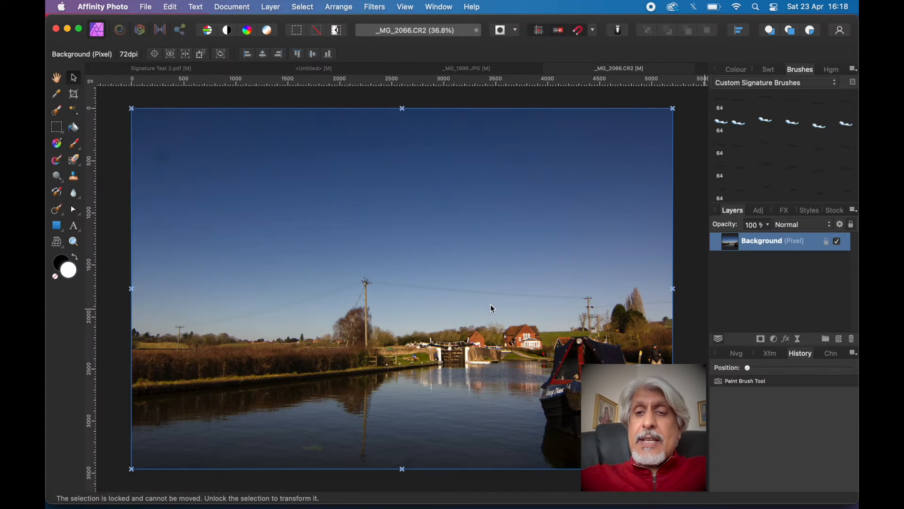
click(759, 85)
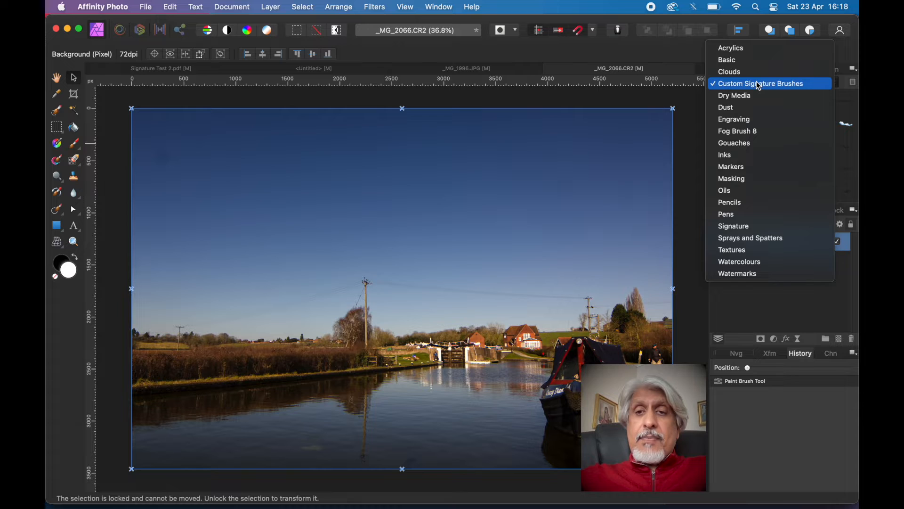
click(747, 61)
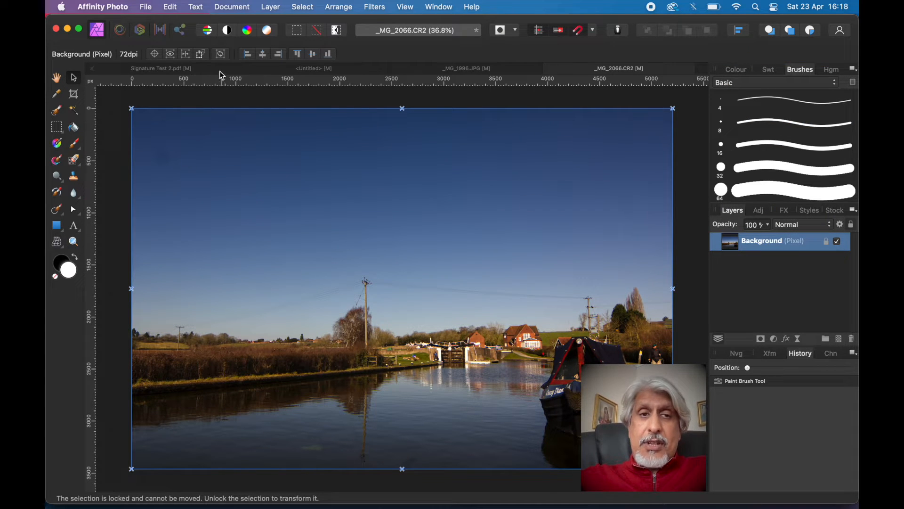
Close the _MG_1996.JPG document without saving its changes.
click(325, 72)
click(429, 69)
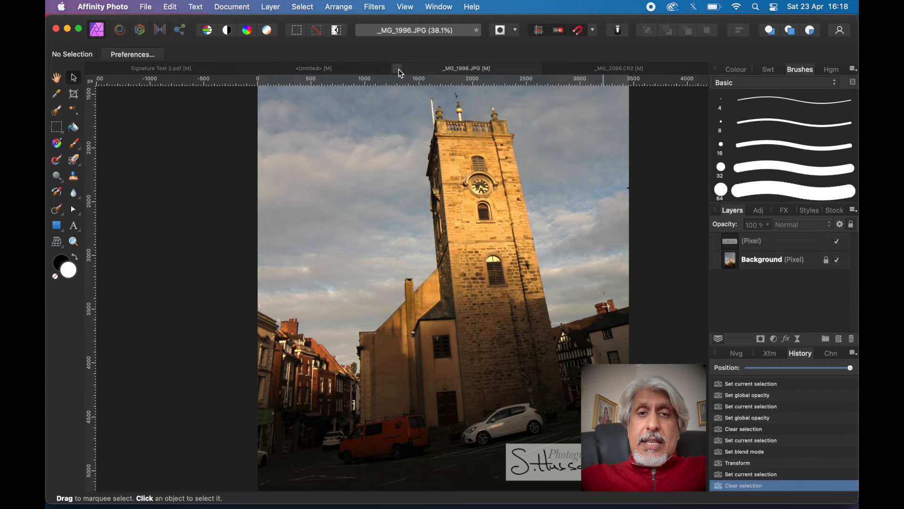
click(397, 69)
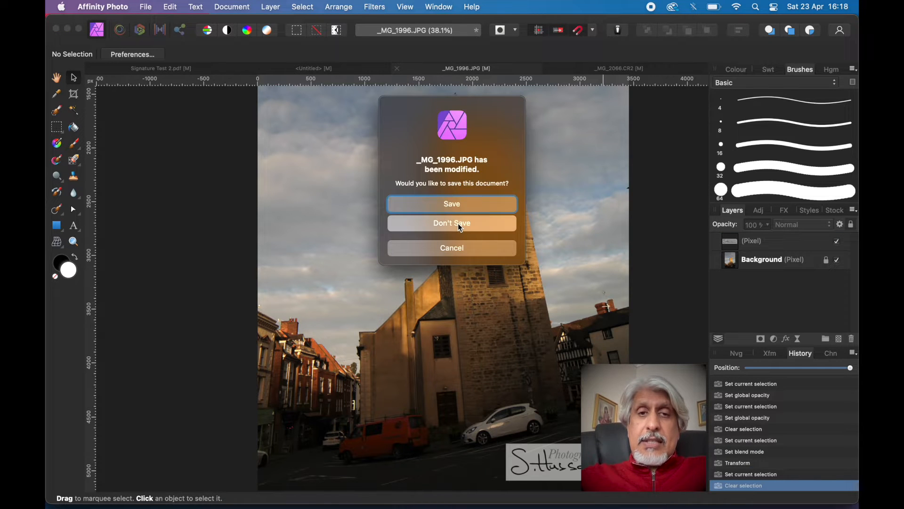
click(460, 225)
Create a new A4 landscape document, 297 × 210 mm at 300 DPI, in RGB/8 with a transparent background.
click(329, 72)
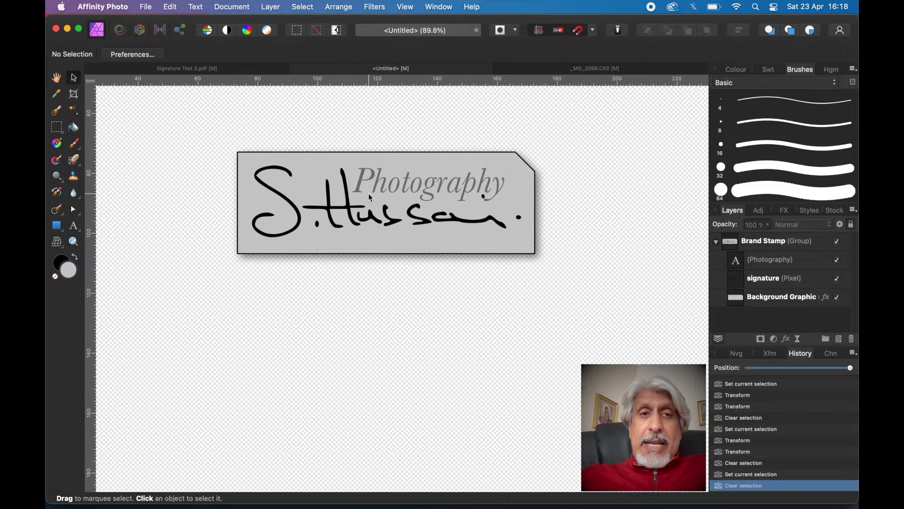
click(188, 68)
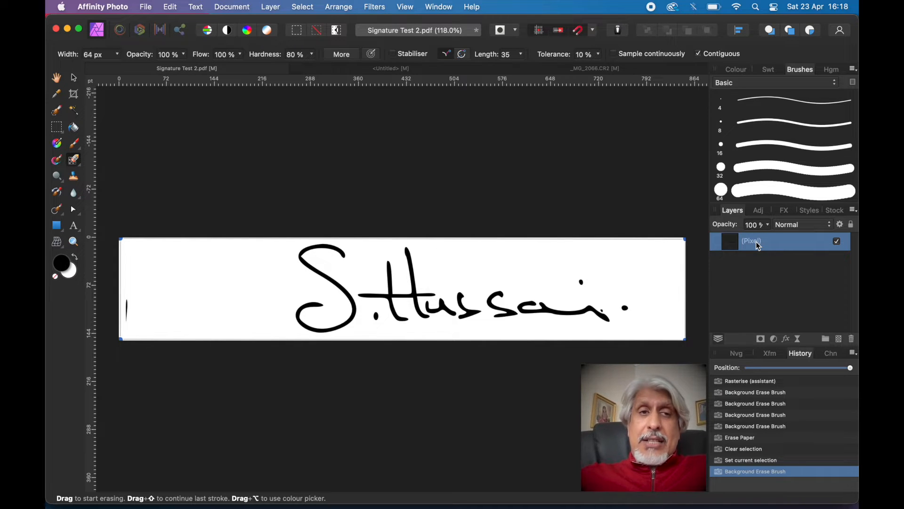
click(145, 8)
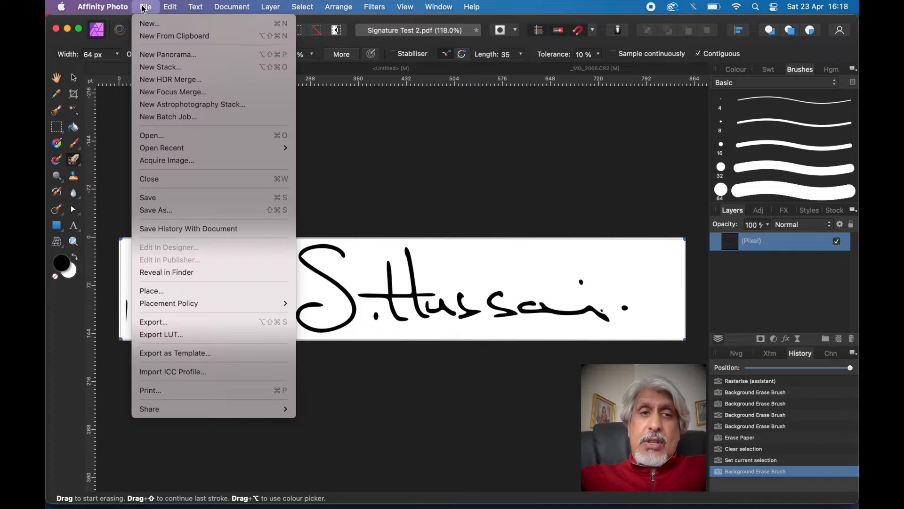
click(149, 25)
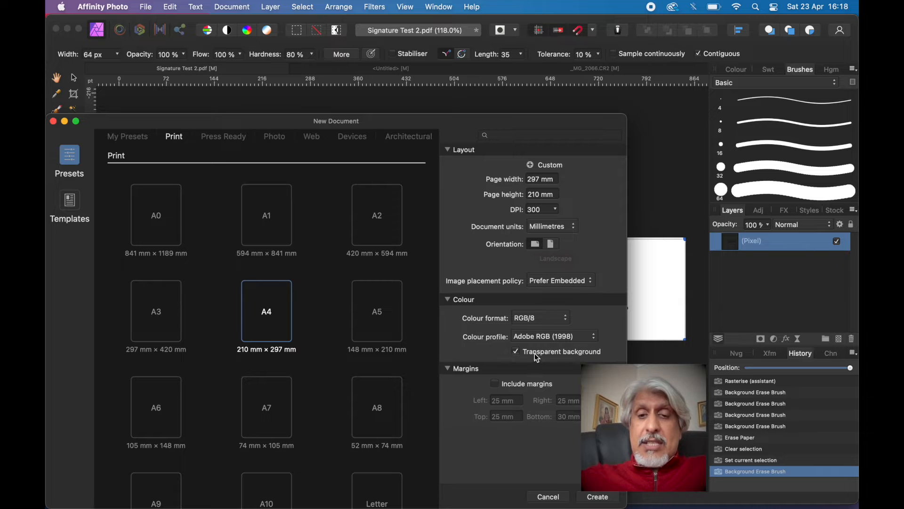
click(597, 498)
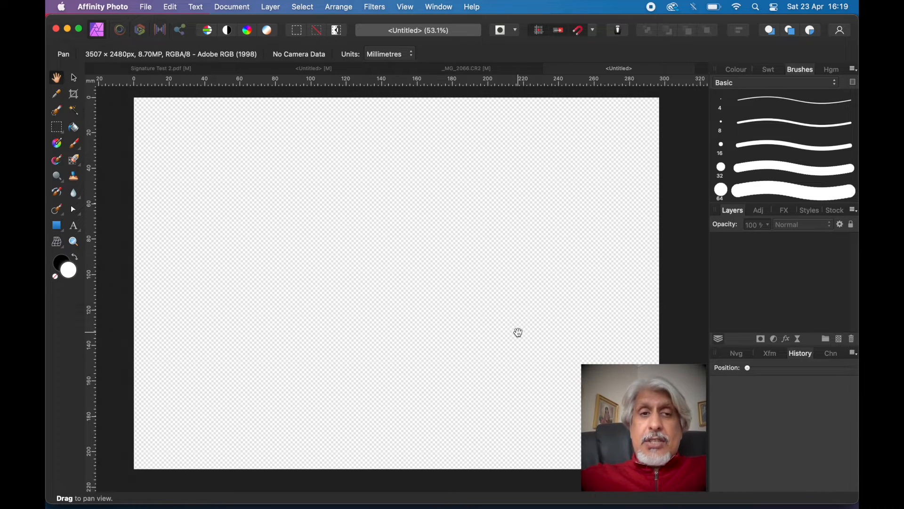
Copy the signature layer from Signature Test 2.pdf, place the new blank document beside it in the document order, and paste the signature there.
click(211, 69)
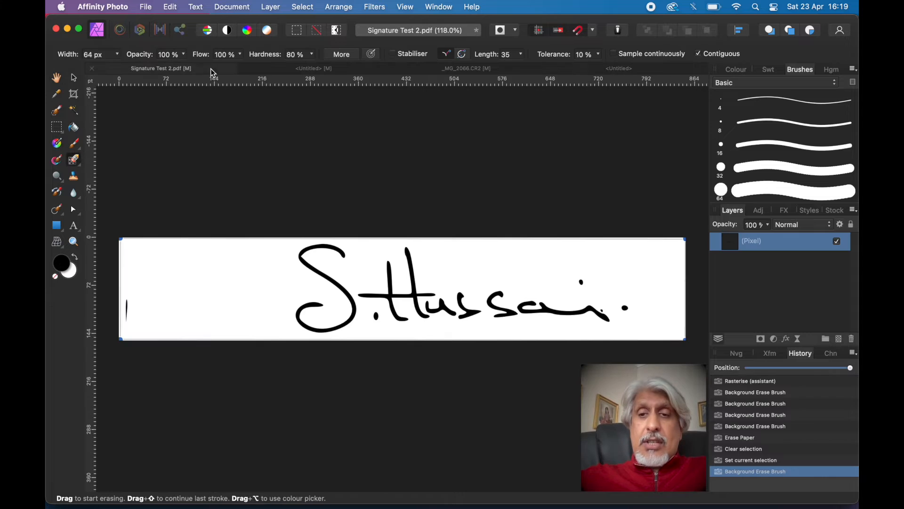
key(super+c)
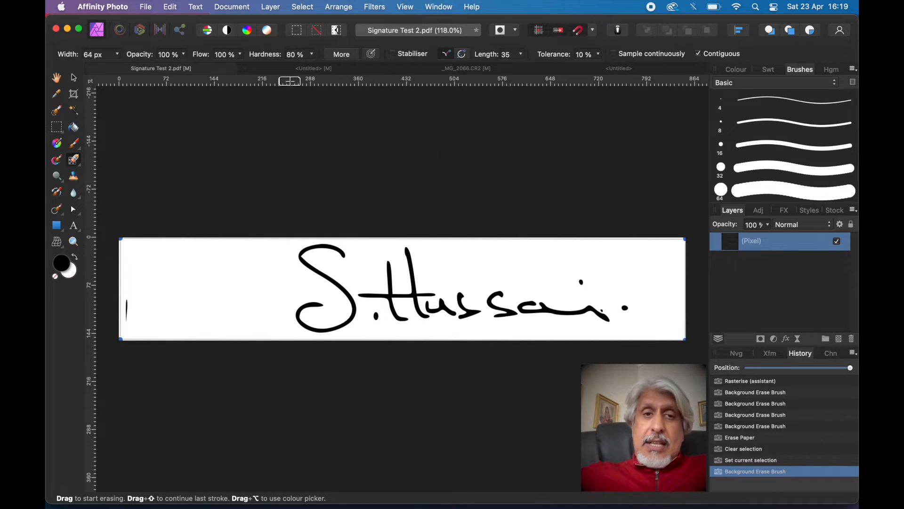
click(301, 69)
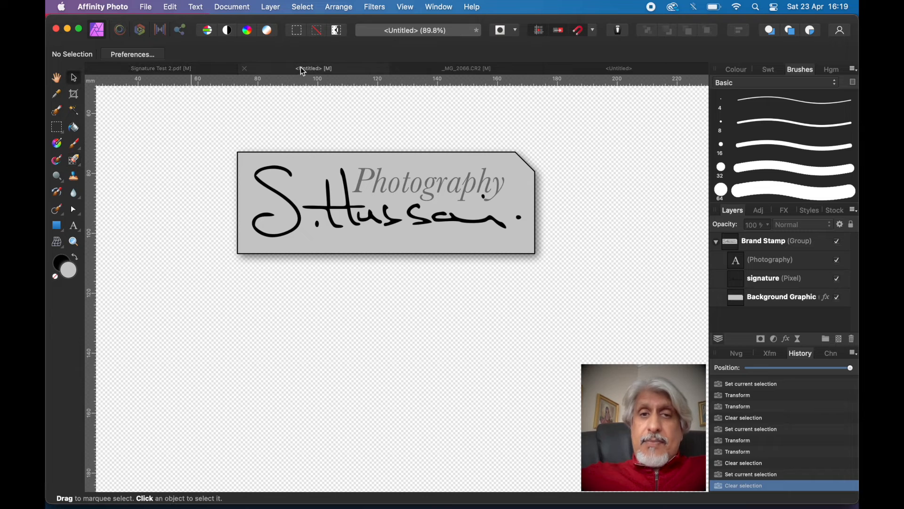
click(439, 69)
drag(634, 69, 321, 85)
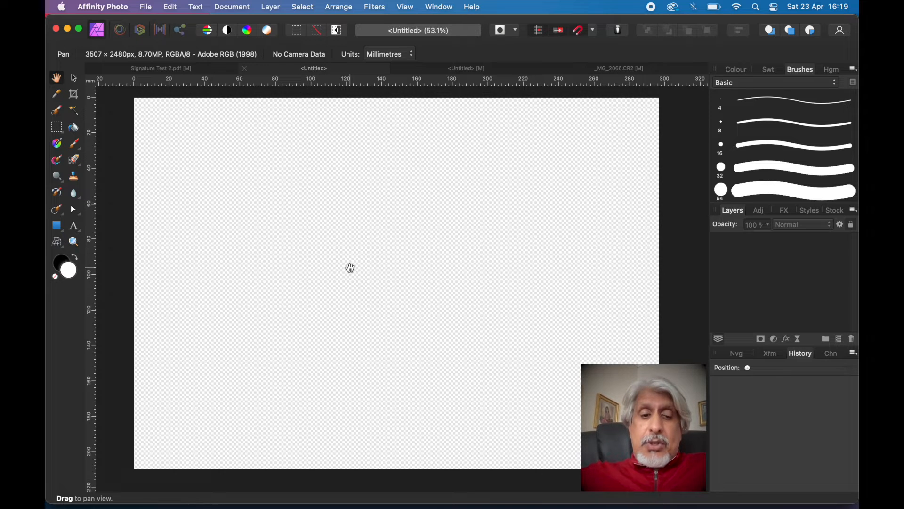
key(super+v)
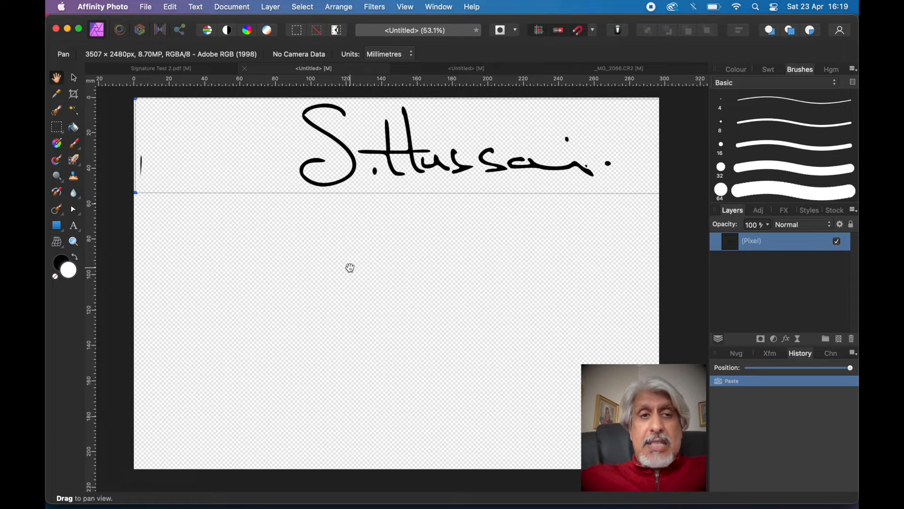
Scale the pasted signature down to fit inside the page, move it to the middle, and deselect it.
click(74, 79)
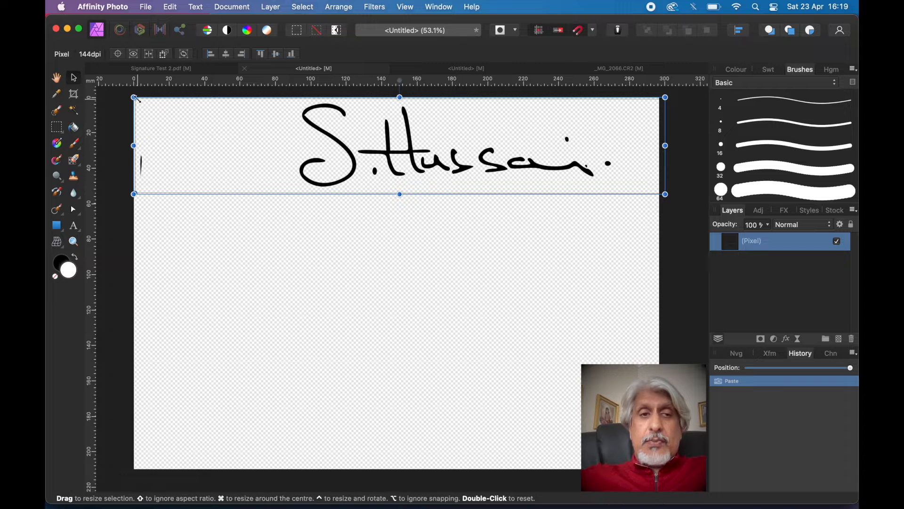
drag(135, 99, 185, 121)
drag(216, 132, 246, 139)
mouse_move(389, 148)
mouse_down()
mouse_move(333, 240)
mouse_move(346, 251)
mouse_up()
click(382, 342)
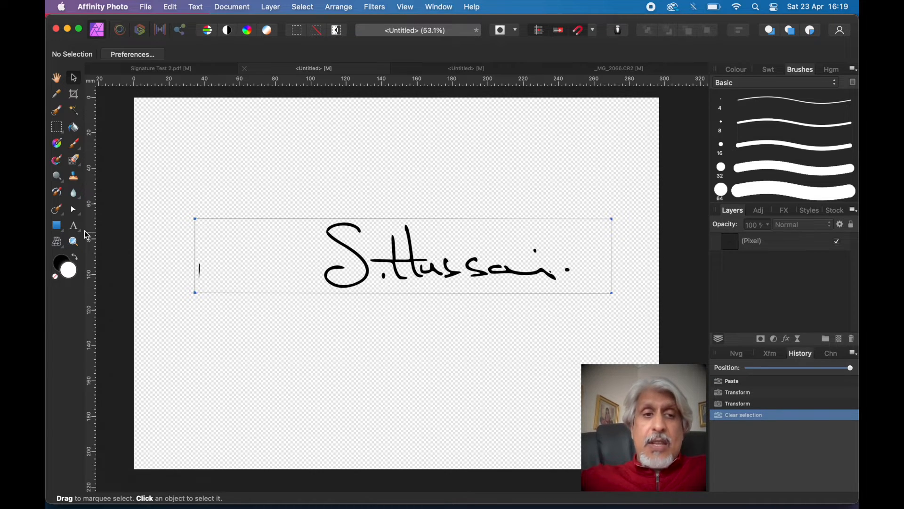
Set up the Erase Brush Tool with the 128 px Round Soft Brush from the Basic category.
click(75, 160)
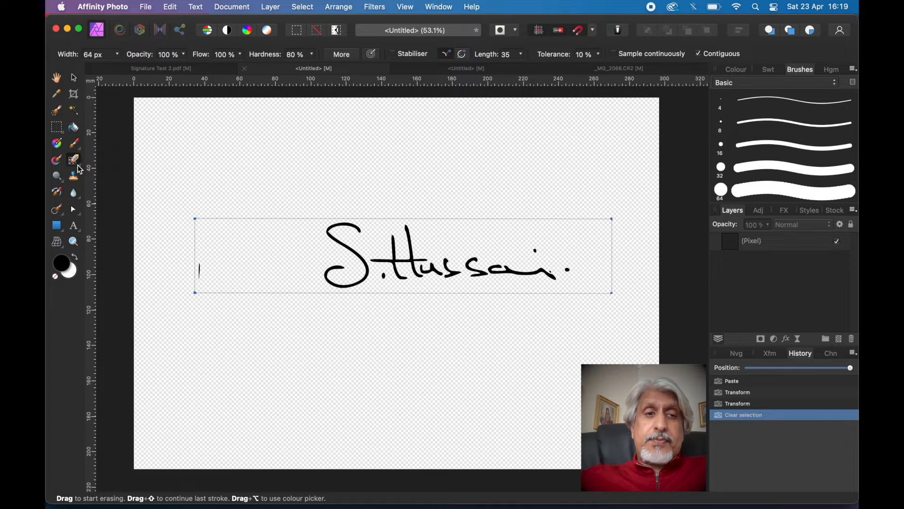
click(77, 164)
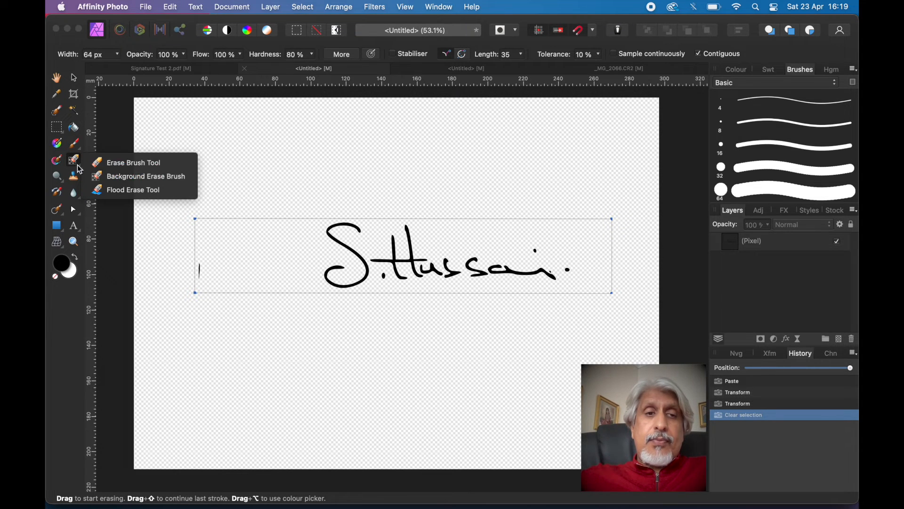
click(131, 163)
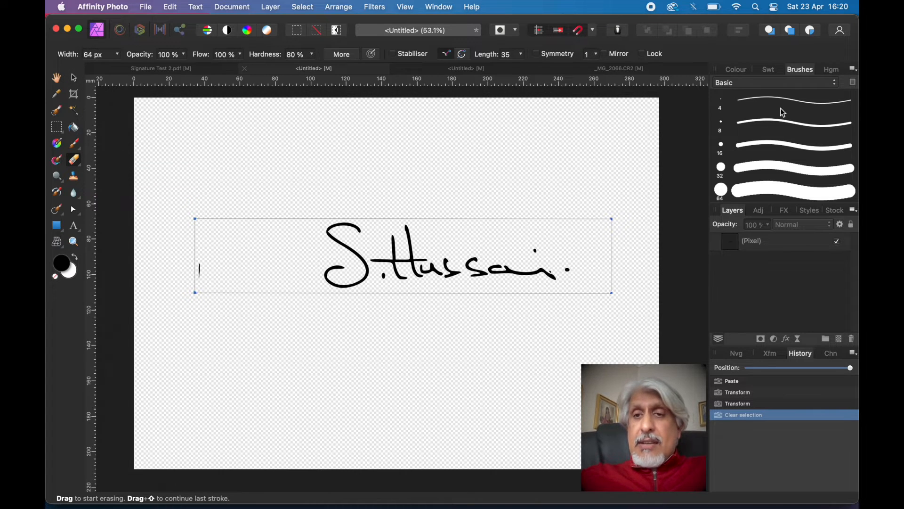
scroll(781, 155, down, 5)
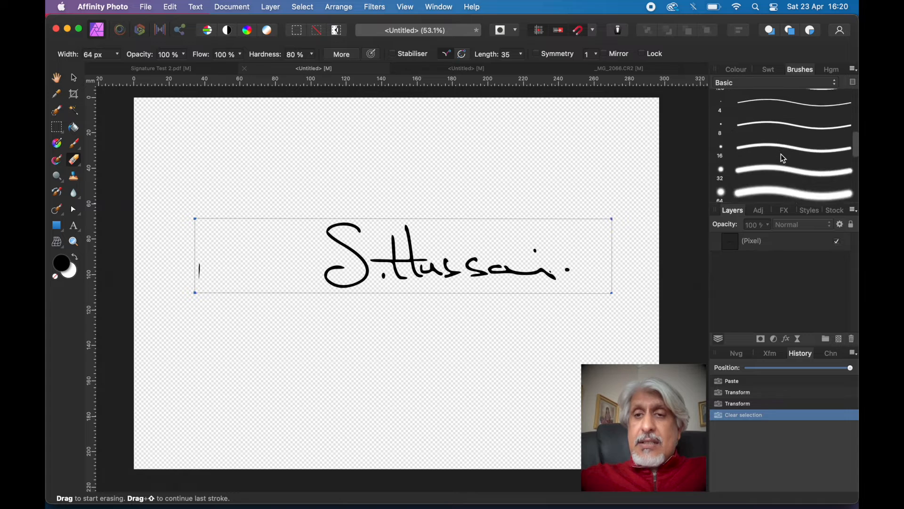
double_click(782, 154)
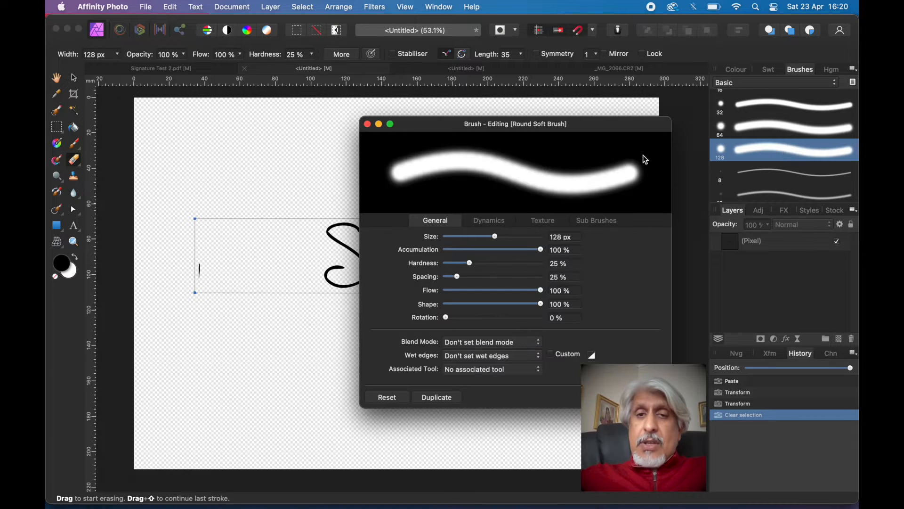
click(369, 124)
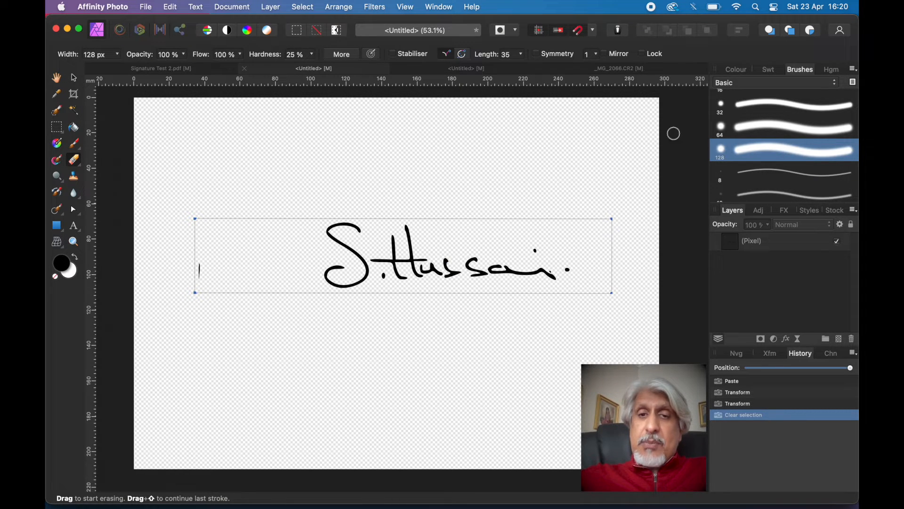
Erase the frame's left edge with its stray mark, plus the frame lines above and below the start of the signature.
mouse_move(194, 218)
mouse_down()
mouse_move(195, 265)
mouse_move(194, 218)
mouse_up()
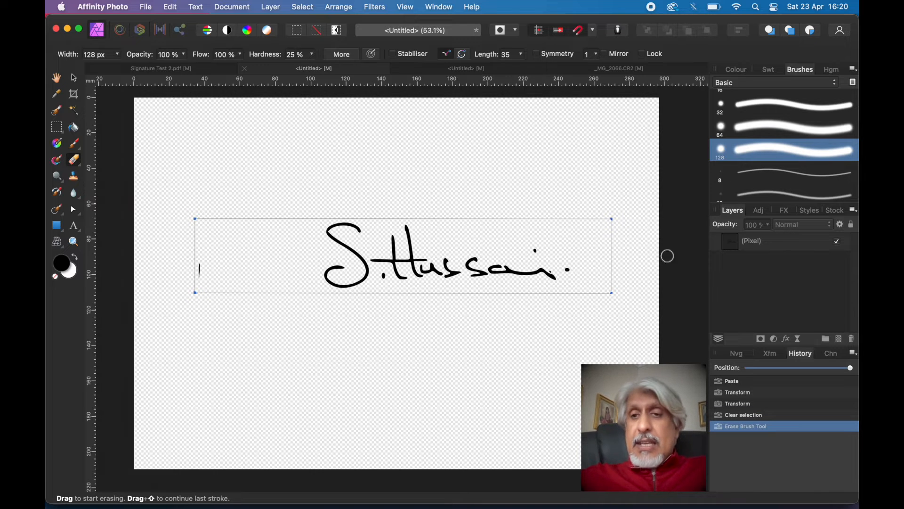
click(792, 244)
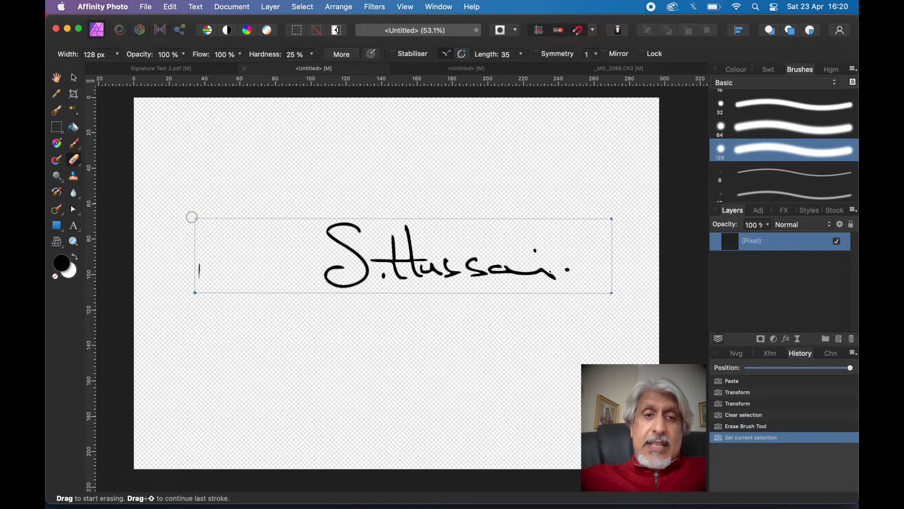
mouse_move(196, 218)
mouse_down()
mouse_move(200, 298)
mouse_move(196, 218)
mouse_move(250, 222)
mouse_move(207, 289)
mouse_move(218, 295)
mouse_move(317, 295)
mouse_move(291, 243)
mouse_up()
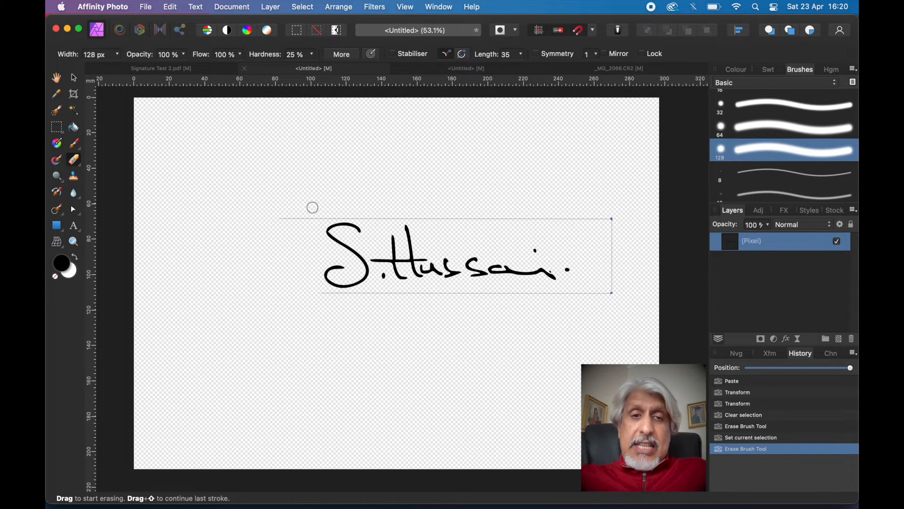
scroll(313, 208, up, 5)
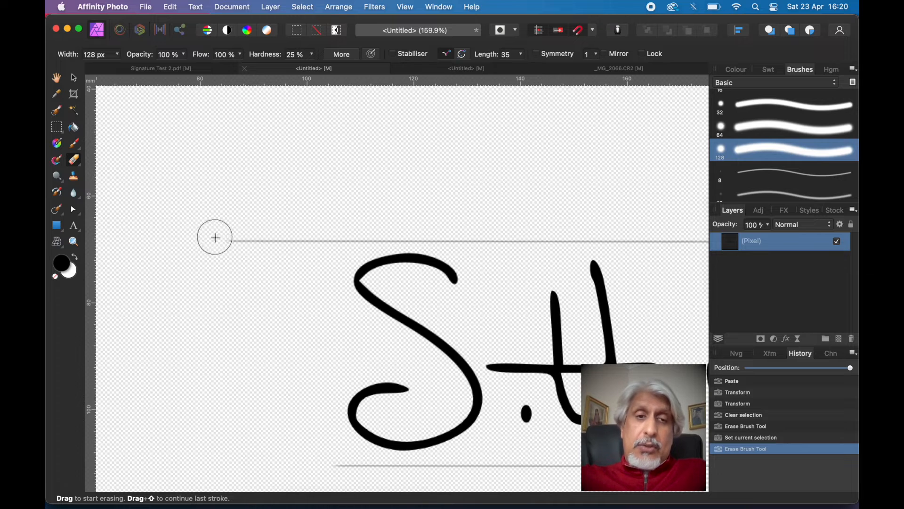
mouse_move(210, 240)
mouse_down()
mouse_move(425, 229)
mouse_move(479, 244)
mouse_move(404, 230)
mouse_move(521, 237)
mouse_move(499, 236)
mouse_move(501, 244)
mouse_move(551, 237)
mouse_move(679, 246)
mouse_up()
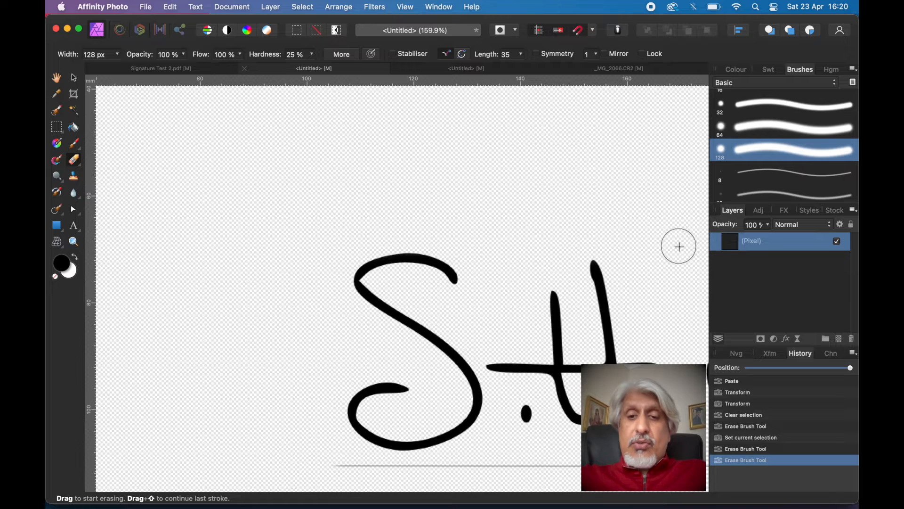
mouse_move(579, 466)
mouse_down()
mouse_move(420, 474)
mouse_move(318, 466)
mouse_move(593, 467)
mouse_up()
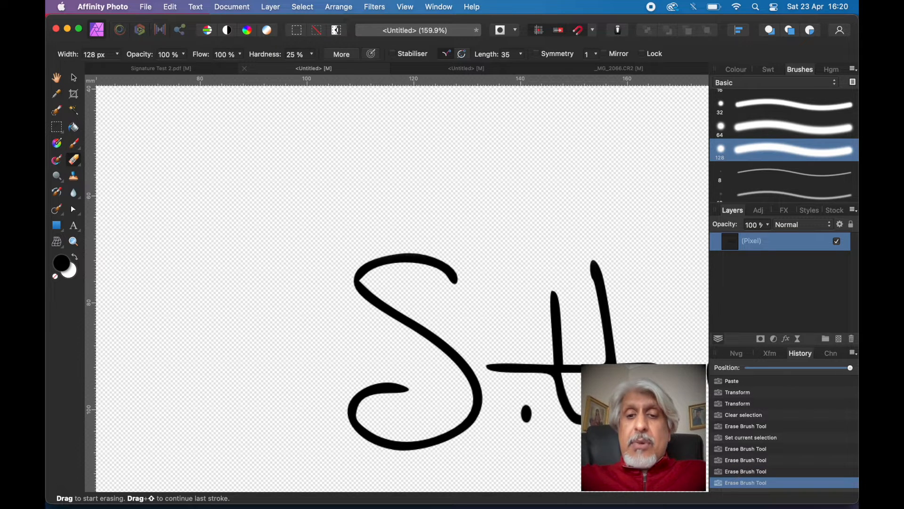
Continue erasing the frame lines below and above the rest of the signature, up to near its final dot.
key(space)
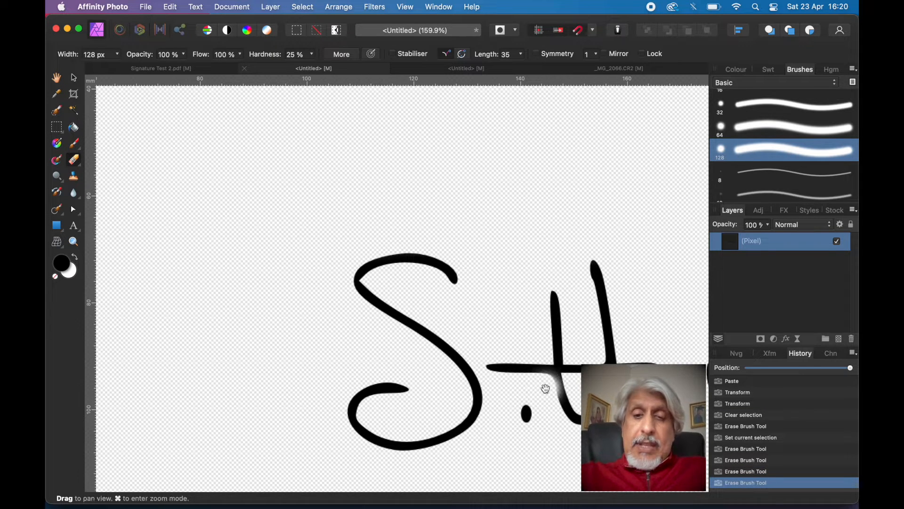
scroll(546, 389, left, 3)
scroll(546, 389, right, 5)
scroll(546, 388, right, 10)
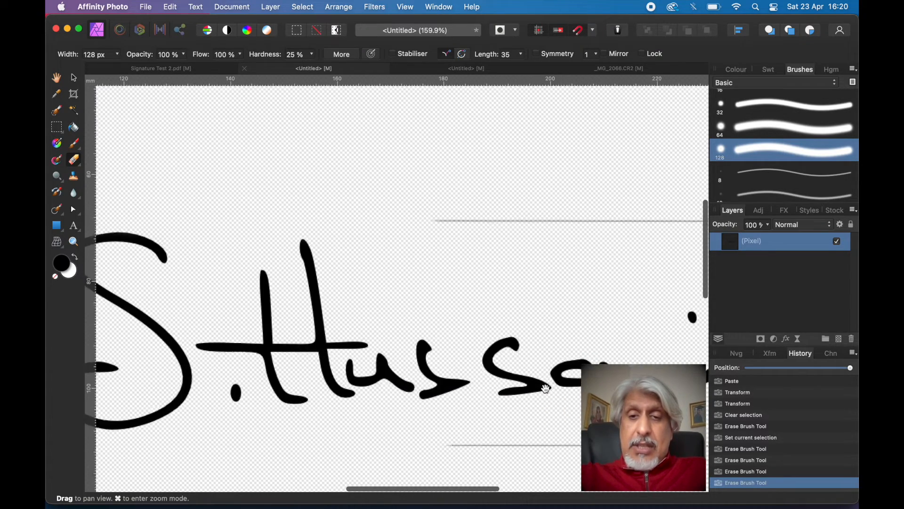
scroll(546, 389, right, 4)
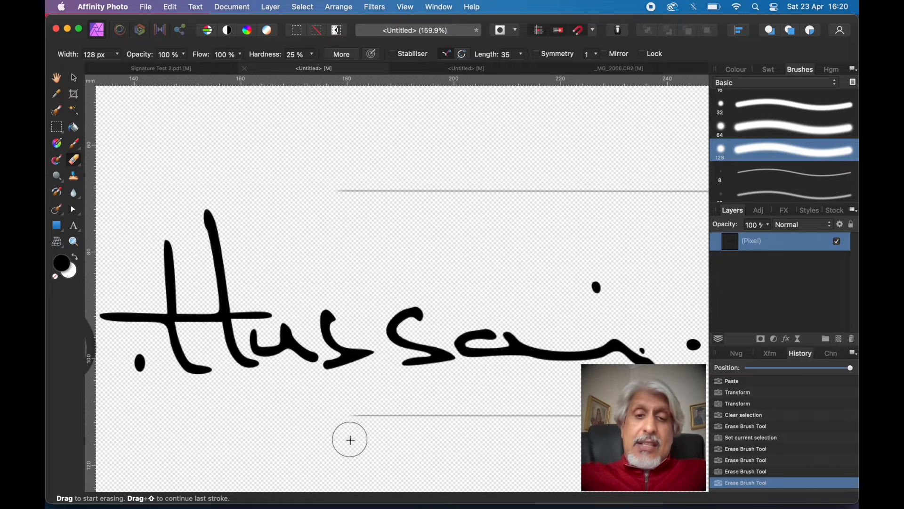
mouse_move(337, 414)
mouse_down()
mouse_move(475, 405)
mouse_move(585, 420)
mouse_up()
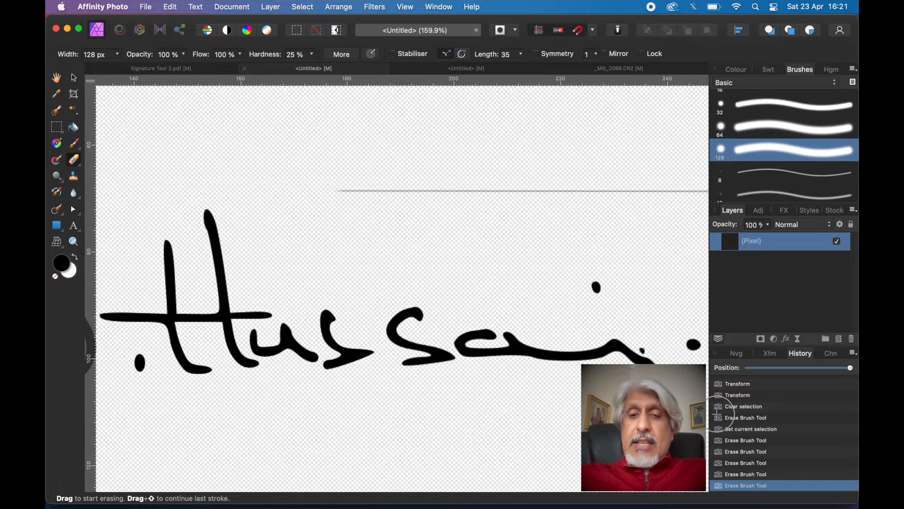
mouse_move(325, 192)
mouse_down()
mouse_move(403, 188)
mouse_move(504, 199)
mouse_move(591, 196)
mouse_move(488, 190)
mouse_move(650, 184)
mouse_move(734, 193)
mouse_move(482, 199)
mouse_up()
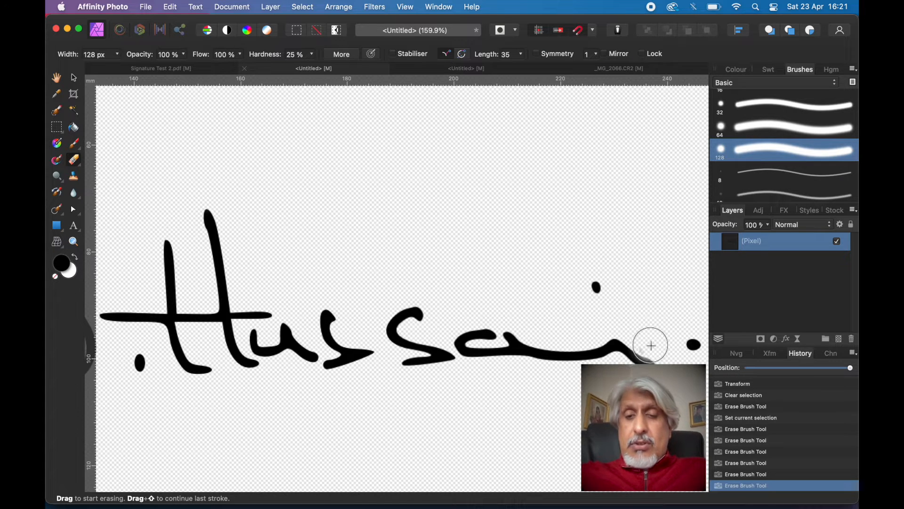
Reduce the eraser width to about 18 px and remove the small stray speck beside the signature's last letter.
scroll(652, 346, up, 10)
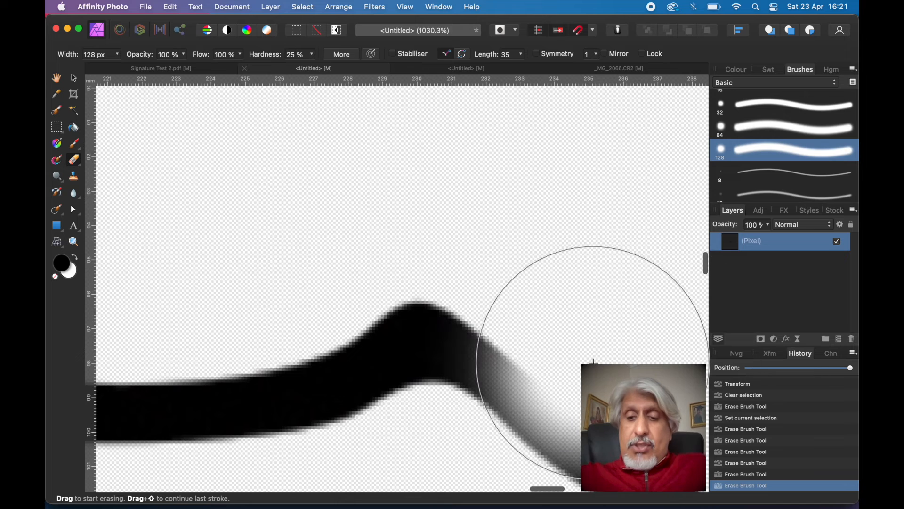
key(bracketleft)
key(bracketleft)
key(bracketleft)
key(bracketleft)
key(bracketleft)
key(bracketleft)
key(bracketleft)
key(bracketleft)
key(bracketleft)
key(bracketleft)
key(bracketleft)
key(bracketleft)
key(bracketleft)
key(bracketleft)
key(bracketleft)
key(bracketleft)
key(bracketleft)
click(602, 357)
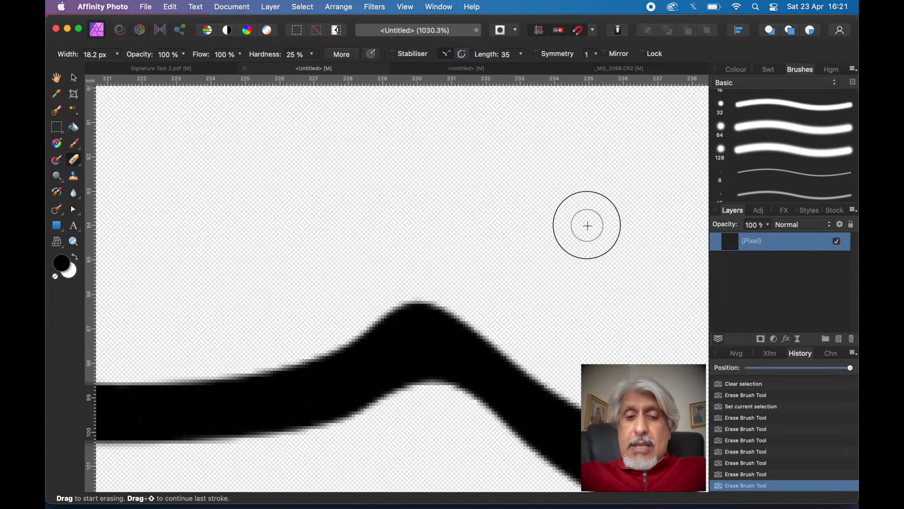
Enlarge the eraser to about 129 px and erase the remaining frame lines around the signature's right end.
key(super+0)
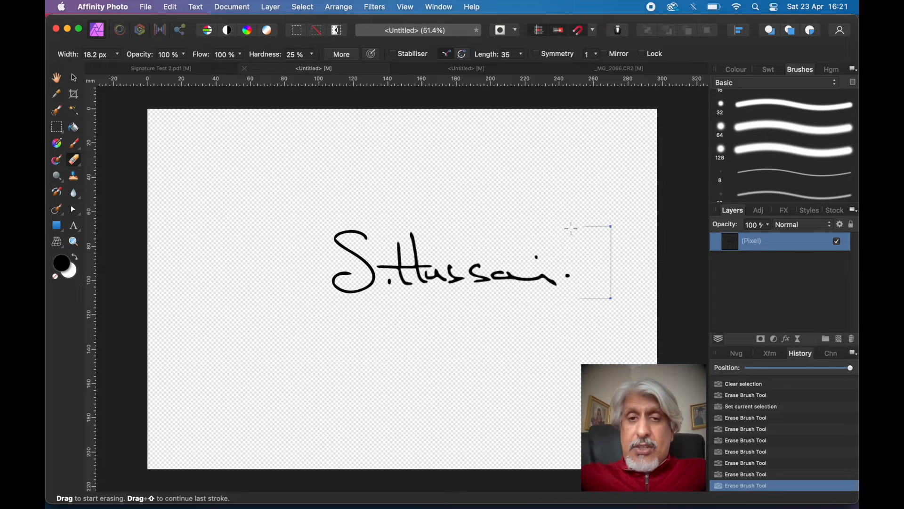
click(571, 228)
key(bracketright)
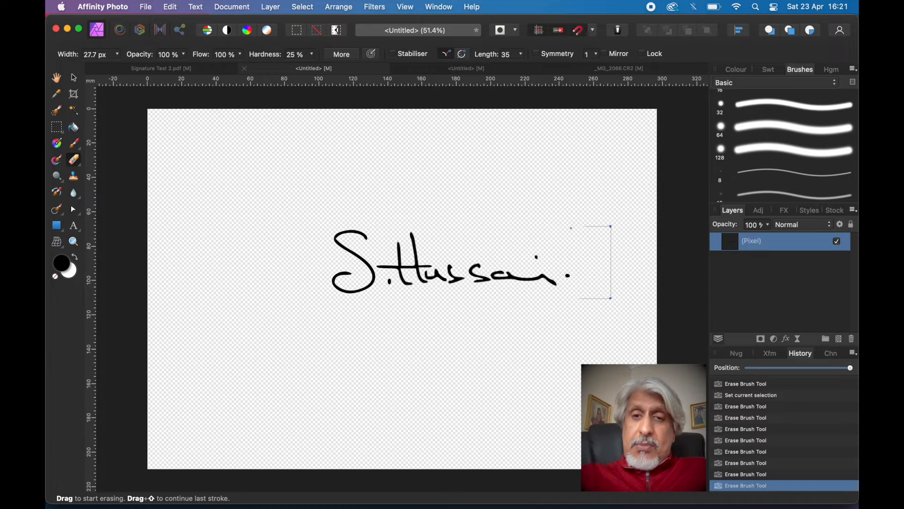
key(bracketright)
key(bracketright)
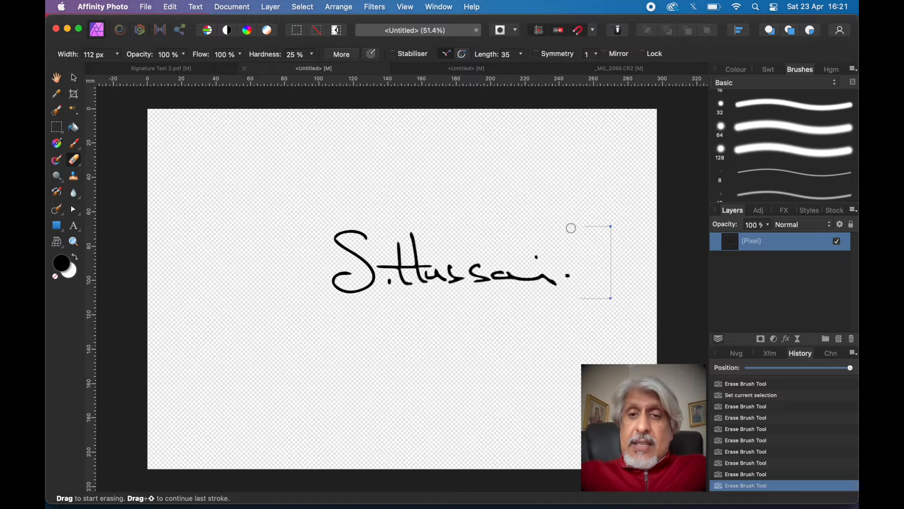
mouse_move(583, 226)
mouse_down()
mouse_move(613, 224)
mouse_move(586, 227)
mouse_move(614, 229)
mouse_move(610, 302)
mouse_move(573, 296)
mouse_up()
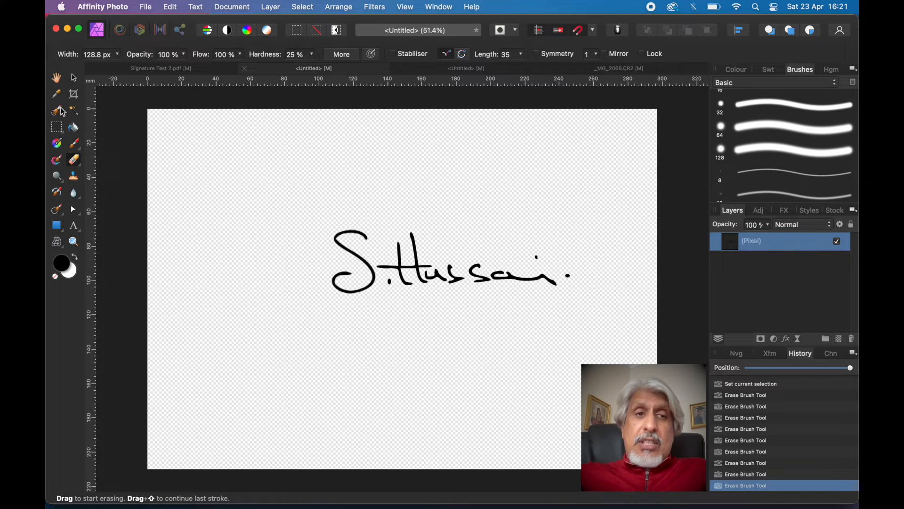
Draw a rectangular marquee closely around the cleaned signature on its pixel layer and copy it.
click(74, 79)
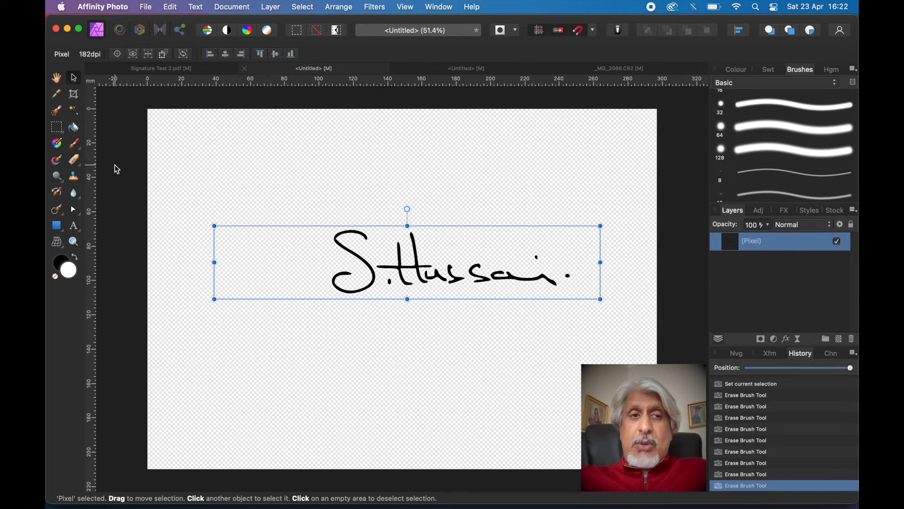
click(58, 129)
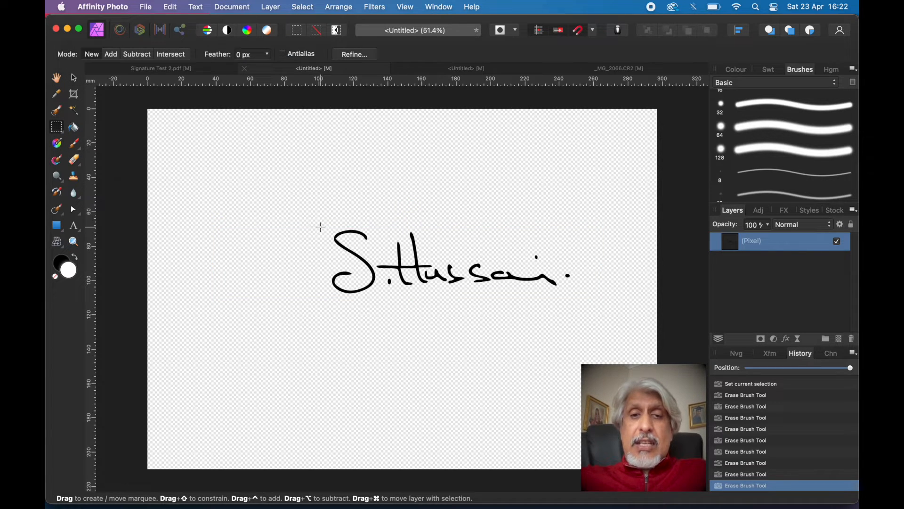
mouse_move(317, 223)
mouse_down()
mouse_move(388, 283)
mouse_move(444, 298)
mouse_move(580, 304)
mouse_up()
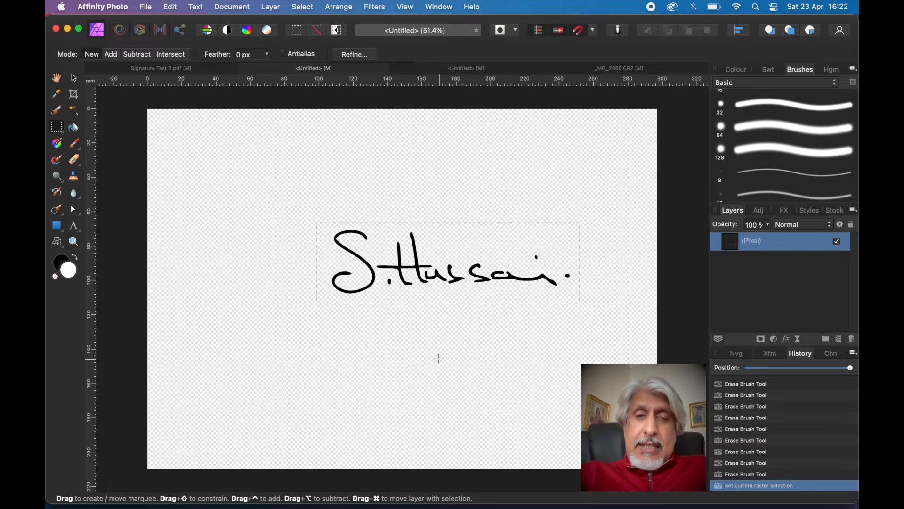
Create another A4 landscape document, 297 × 210 mm at 300 DPI with a transparent background, and paste the cropped signature.
click(147, 8)
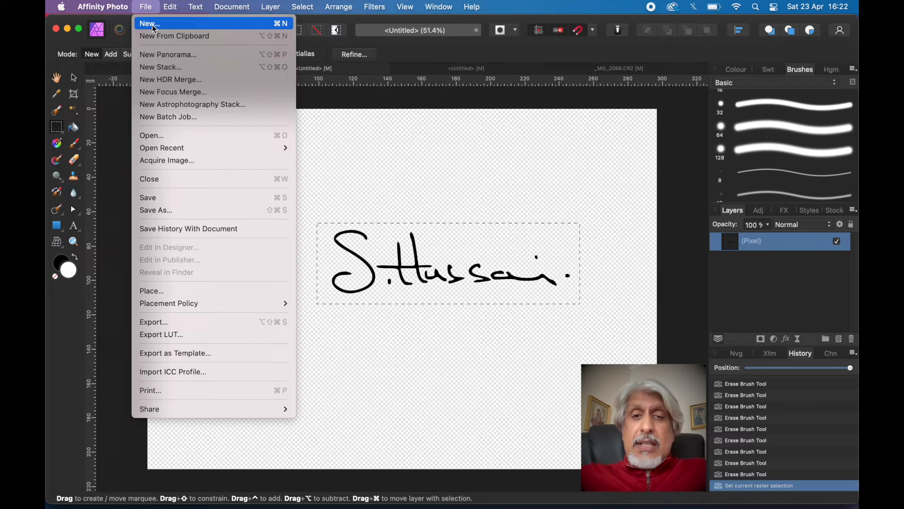
click(156, 23)
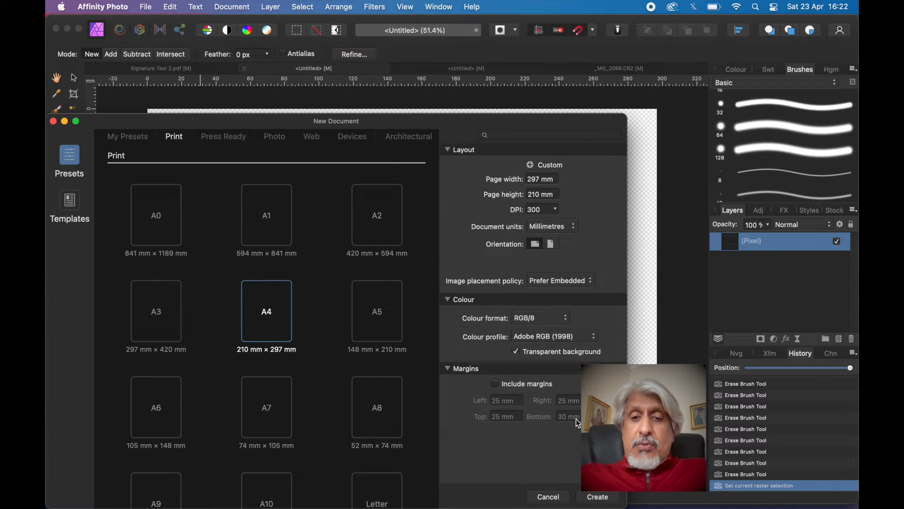
click(597, 497)
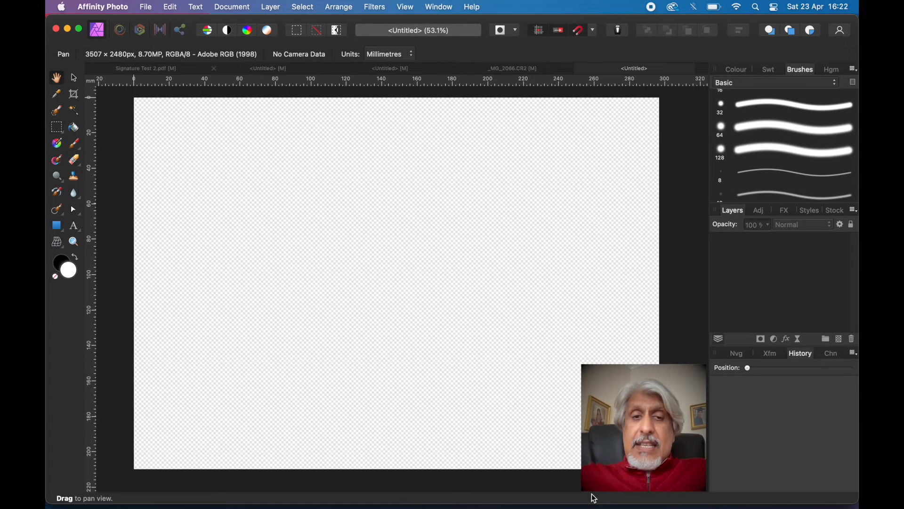
key(super+v)
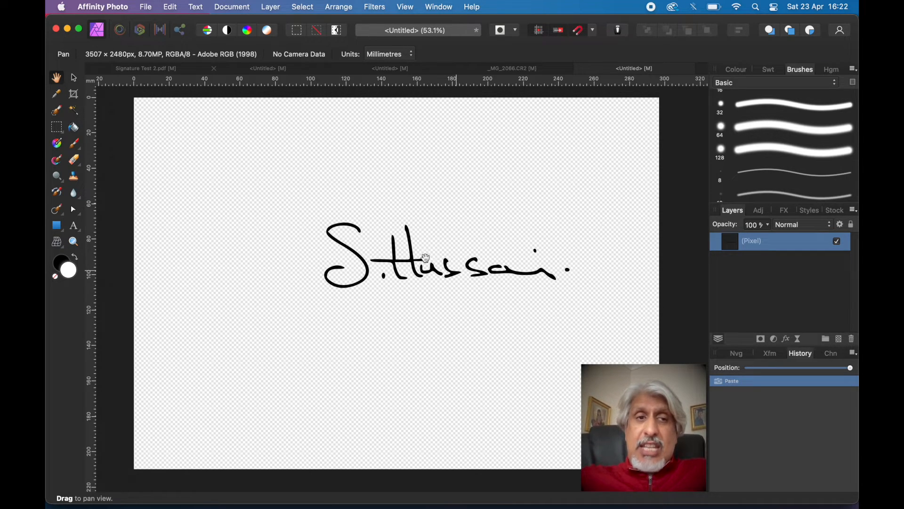
Move the pasted signature to the middle of the page and scale it up slightly.
click(75, 80)
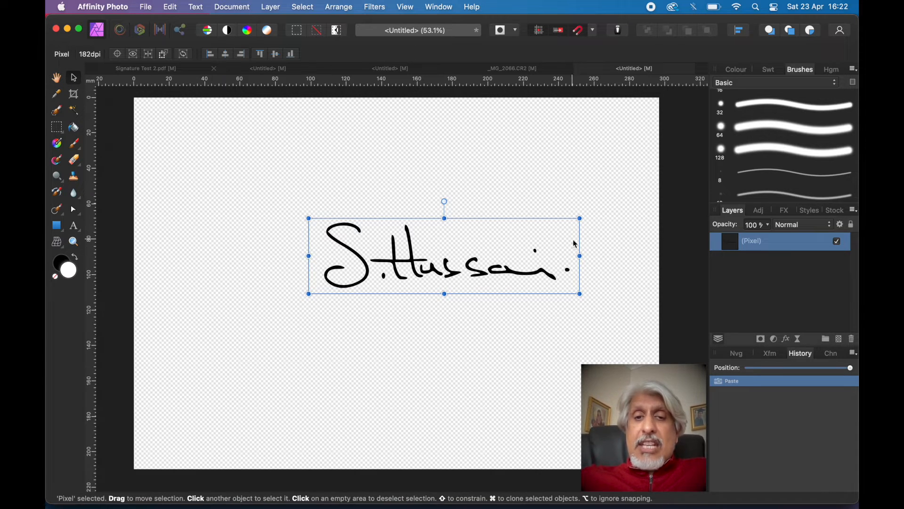
mouse_move(308, 218)
mouse_down()
mouse_move(289, 207)
mouse_move(284, 222)
mouse_move(315, 244)
mouse_up()
mouse_move(448, 272)
mouse_down()
mouse_move(359, 289)
mouse_move(366, 298)
mouse_up()
drag(500, 246, 548, 234)
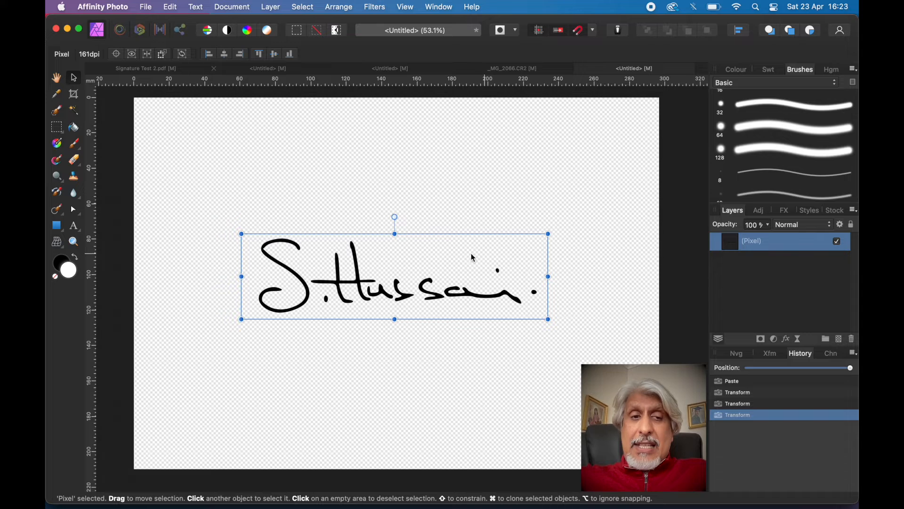
Add the artistic text "Photography" at about 38 pt just above the right part of the signature.
click(75, 228)
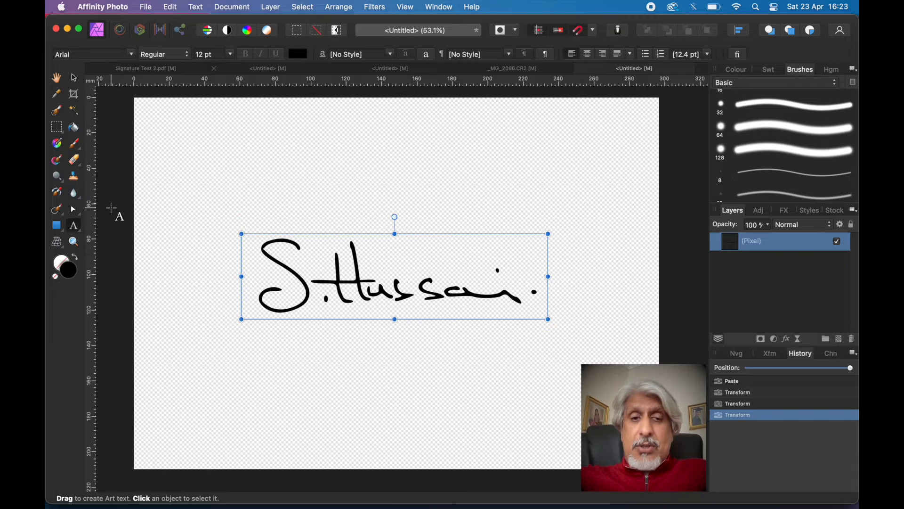
drag(369, 241, 381, 259)
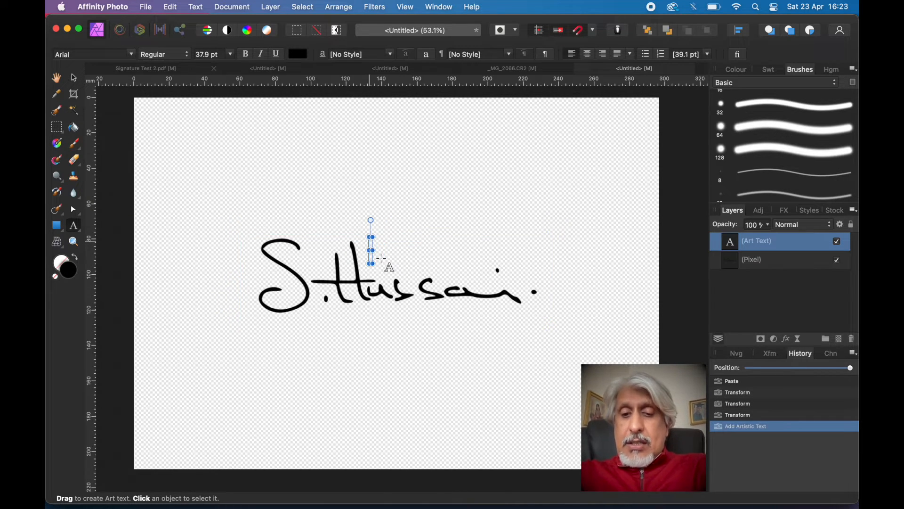
text(Pho)
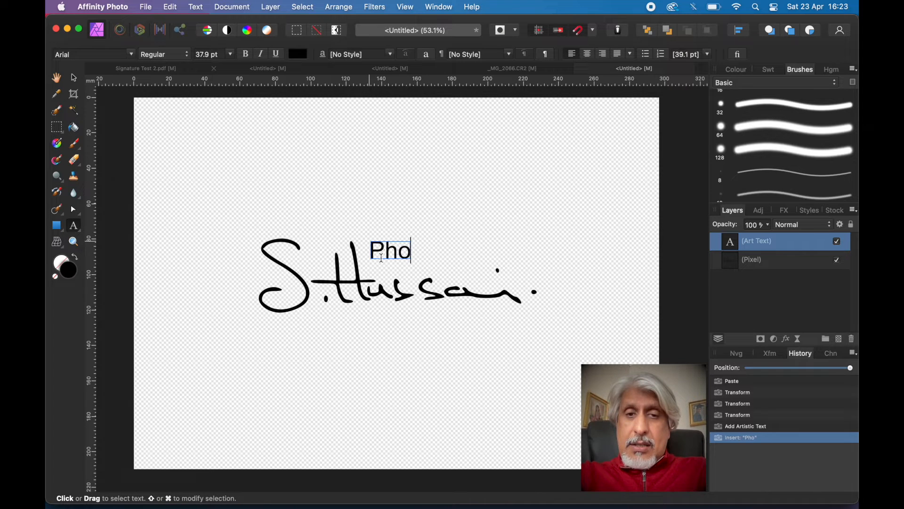
text(tography)
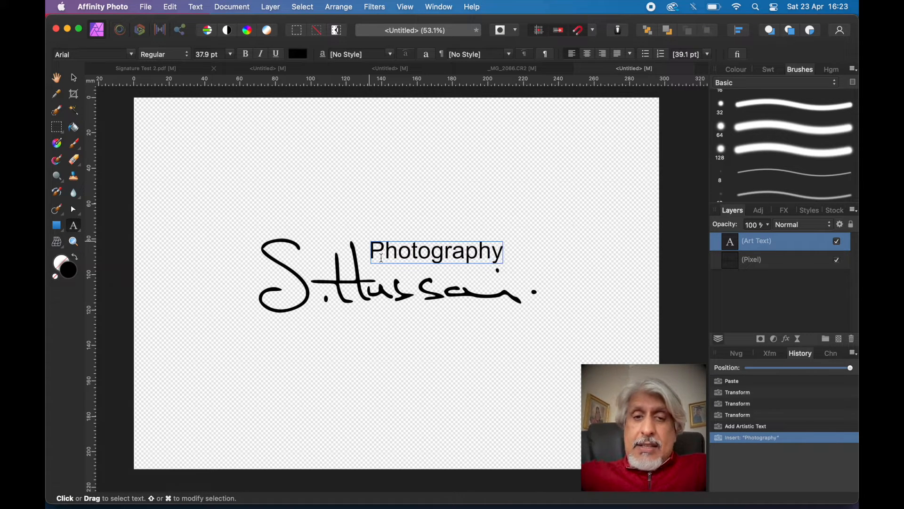
key(Escape)
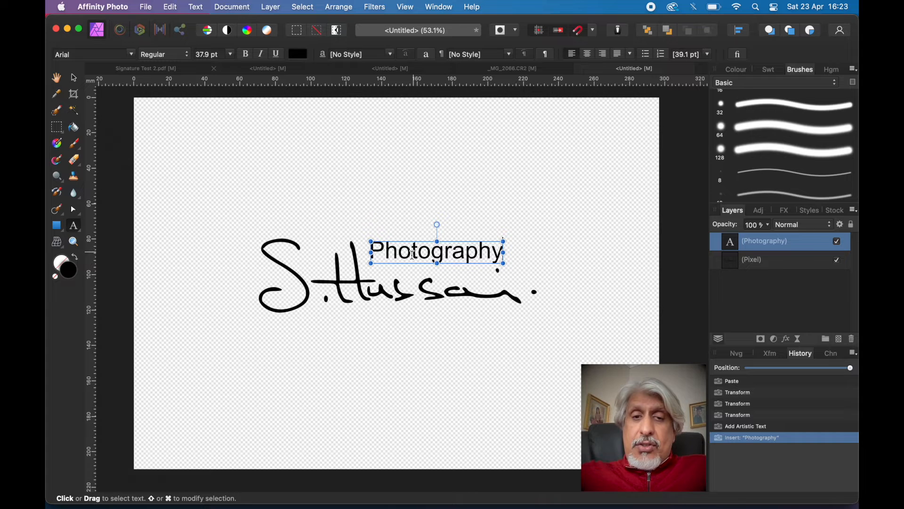
Change the "Photography" text's font to Brush Script MT and scale it up to about 50 pt.
key(super+a)
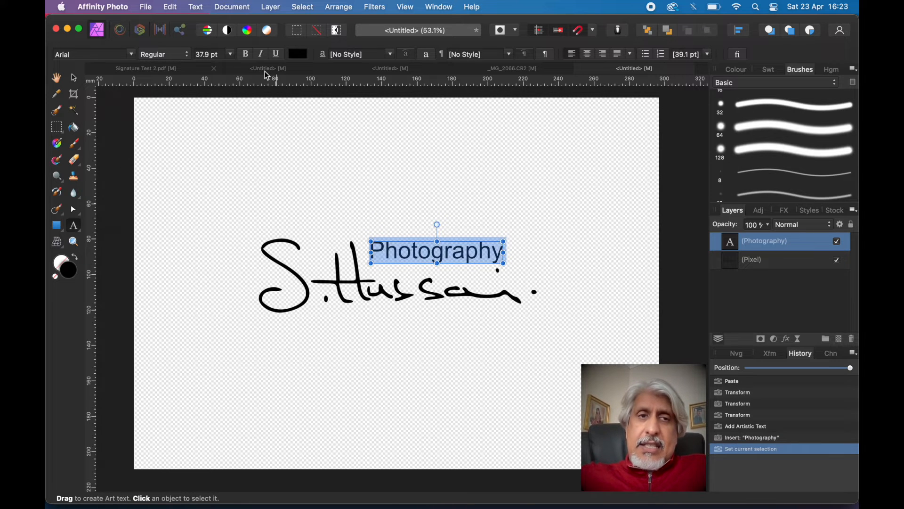
click(132, 54)
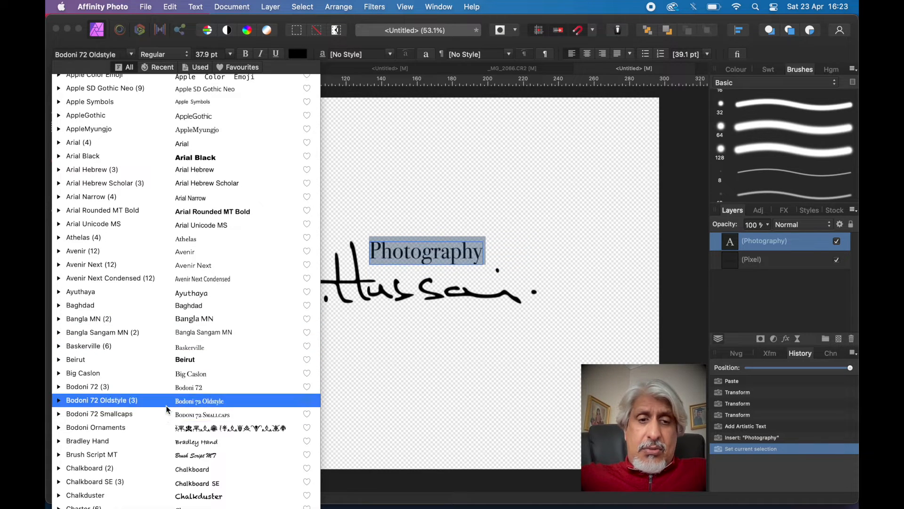
click(167, 456)
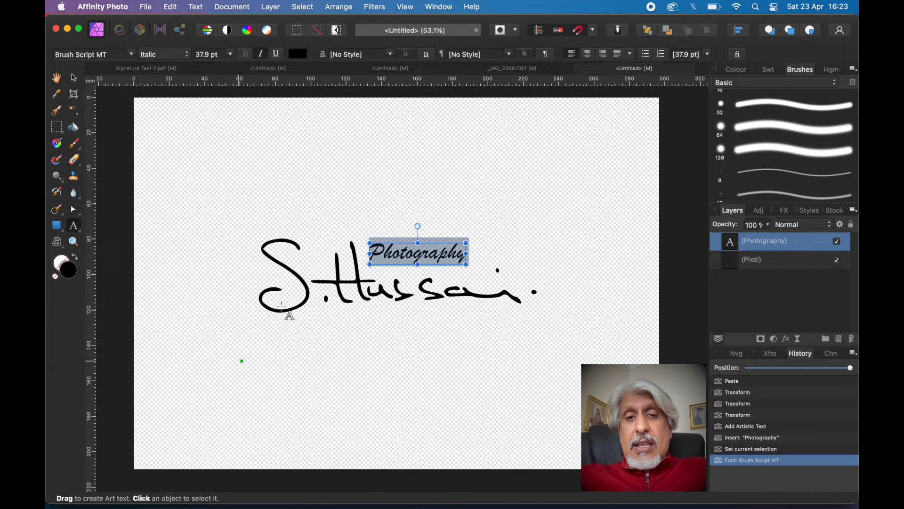
drag(466, 242, 497, 237)
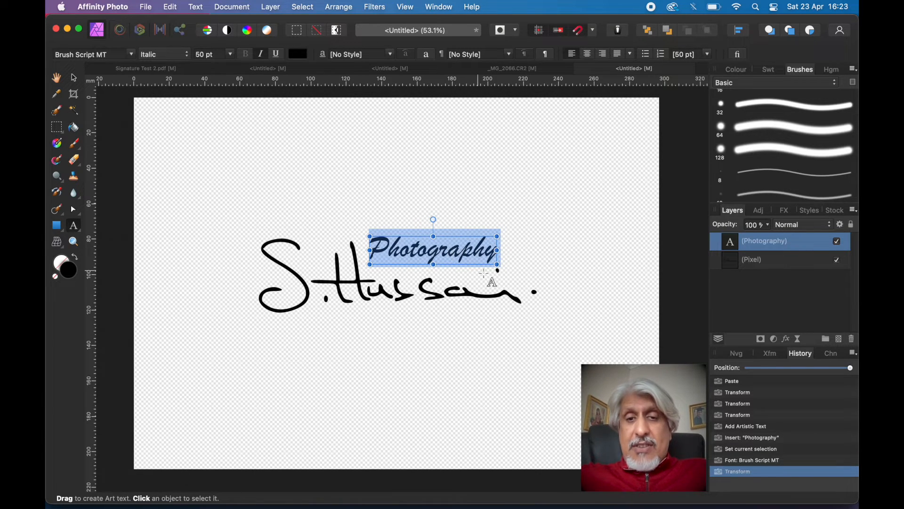
Enlarge the "Photography" text to about 59.6 pt and reposition it close above the right part of the signature.
click(74, 80)
mouse_move(436, 253)
mouse_down()
mouse_move(448, 265)
mouse_move(440, 258)
mouse_up()
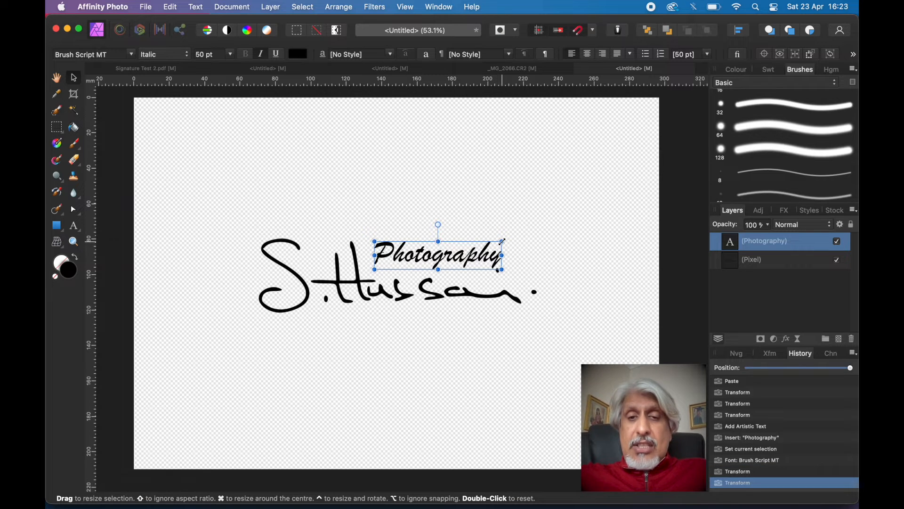
drag(502, 241, 527, 235)
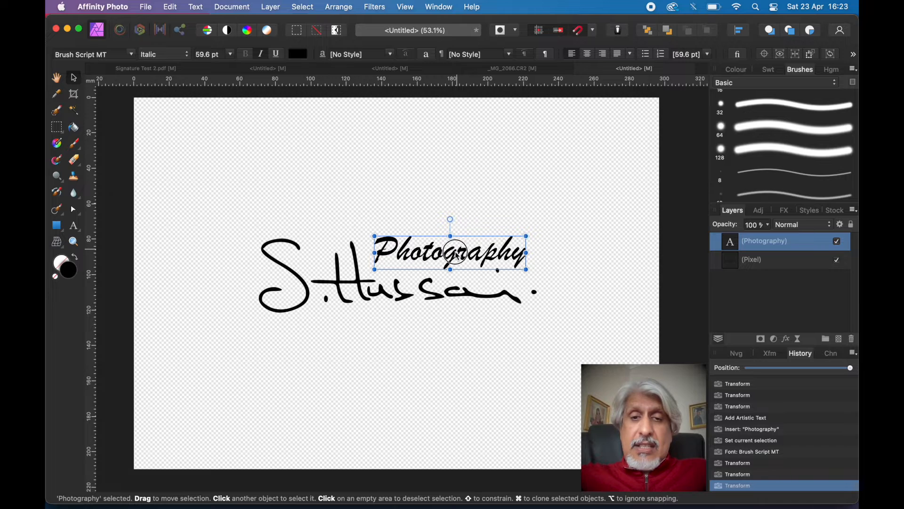
drag(458, 251, 456, 258)
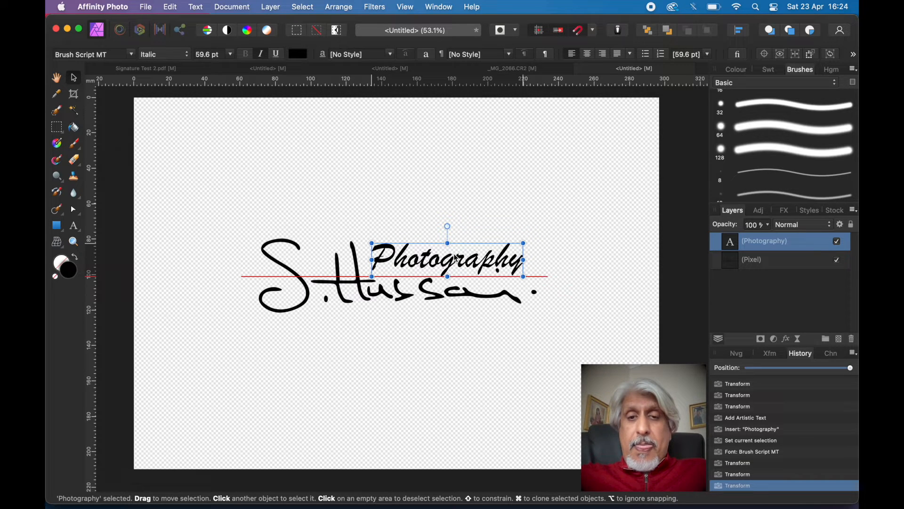
click(475, 333)
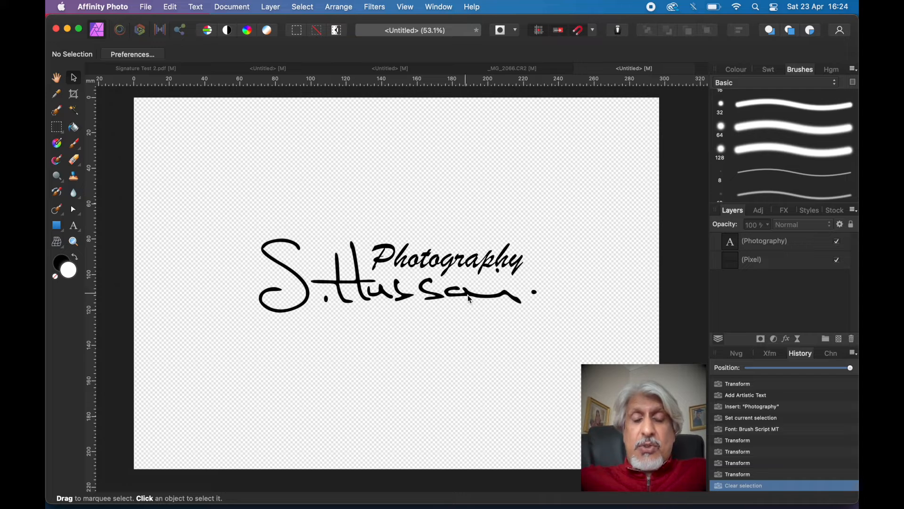
Change the "Photography" text's fill to a mid grey with a lightness of about 45, keeping the signature black.
double_click(444, 261)
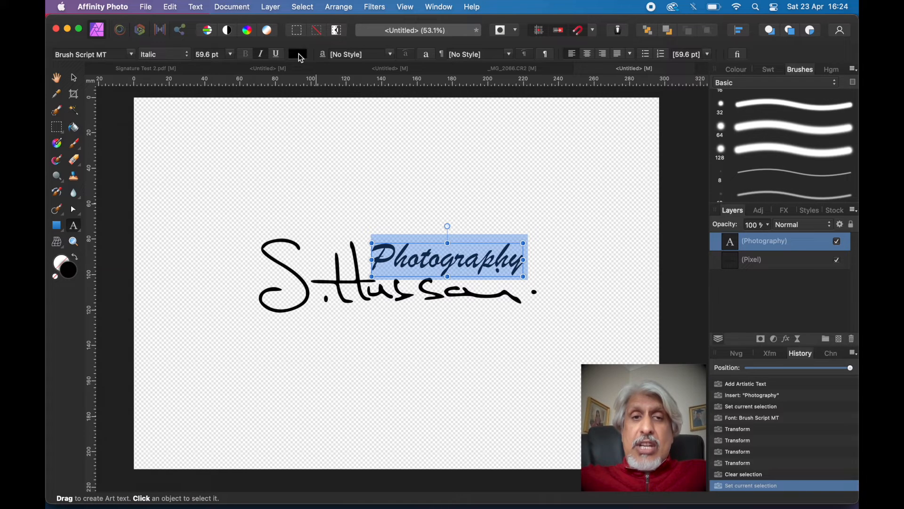
click(299, 55)
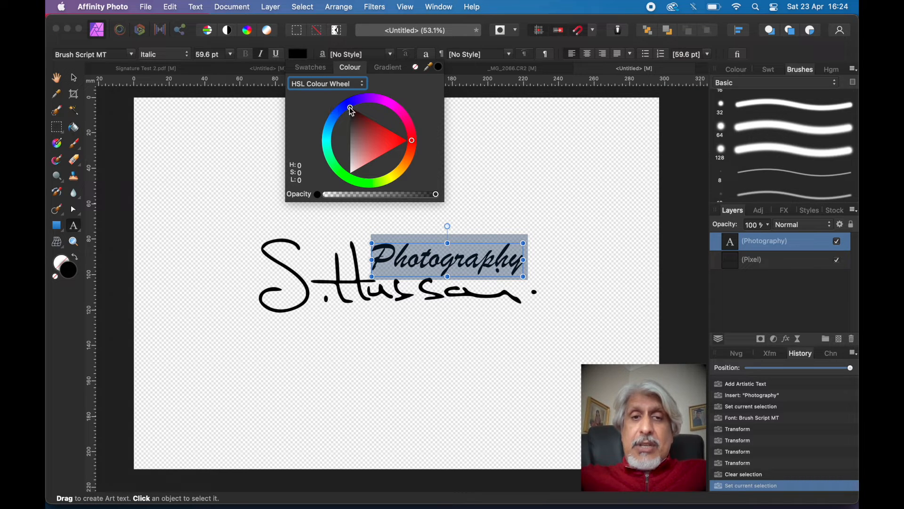
mouse_move(351, 113)
mouse_down()
mouse_move(349, 140)
mouse_move(379, 138)
mouse_move(349, 140)
mouse_up()
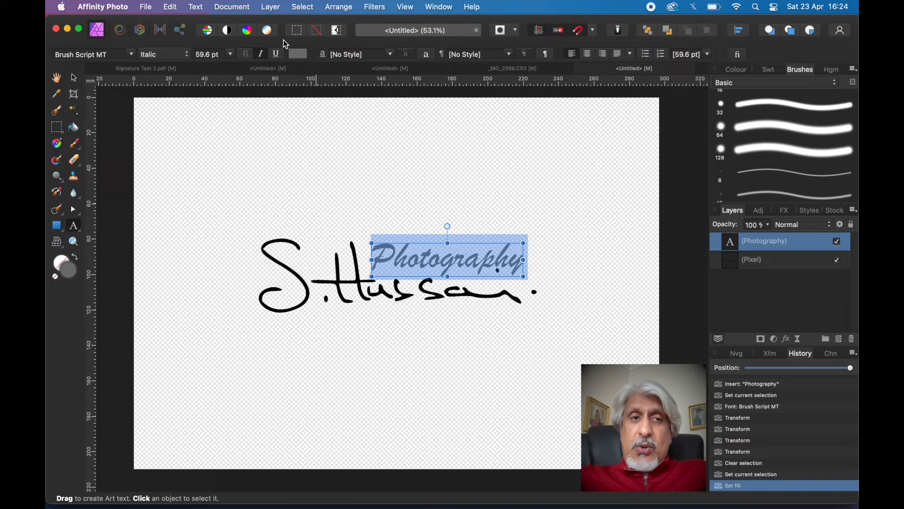
click(72, 79)
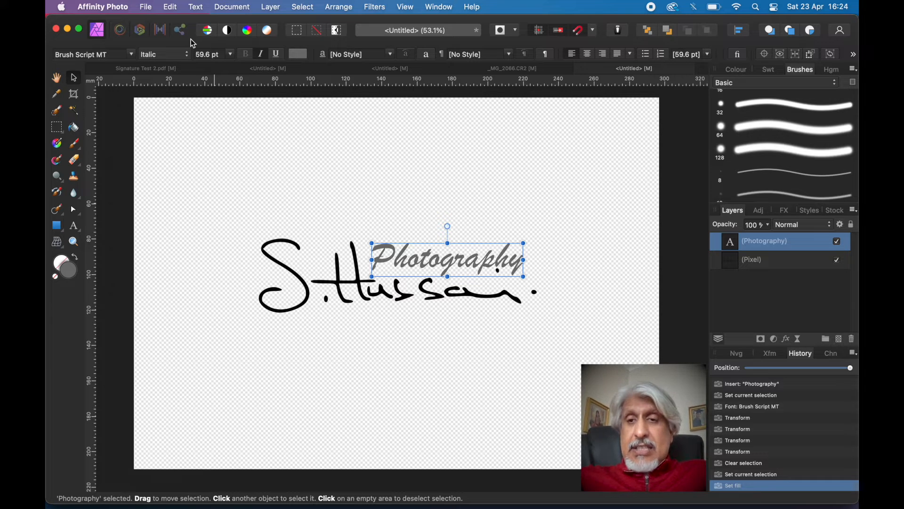
click(769, 262)
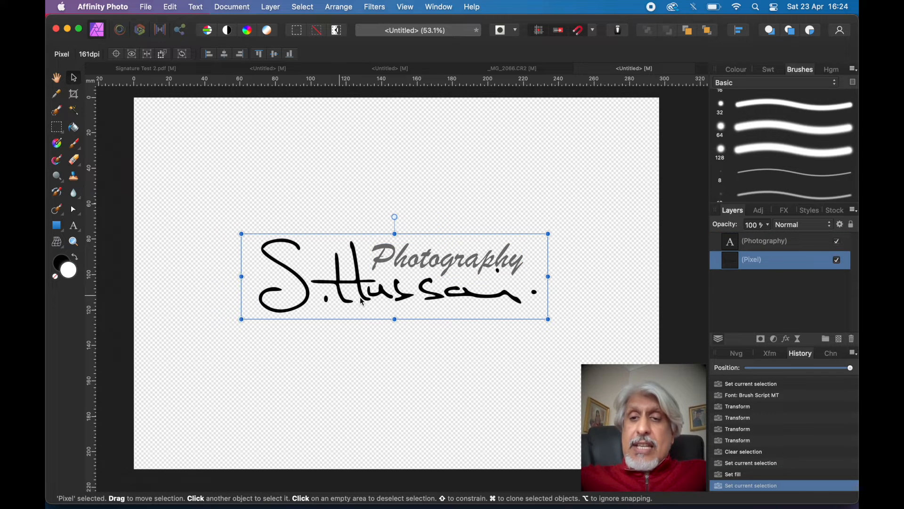
click(756, 242)
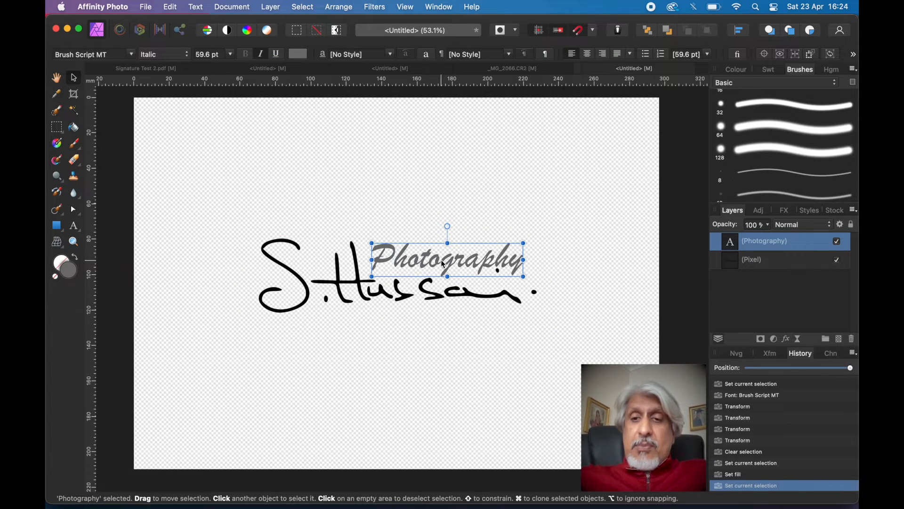
click(766, 285)
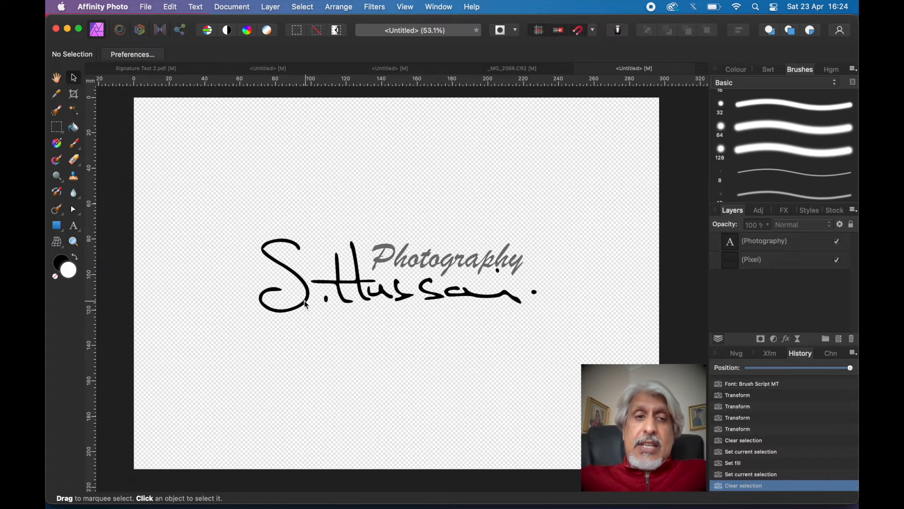
Draw a rectangle about 170 × 60 mm around the signature and text, and fill it with light grey at lightness 81.
click(58, 225)
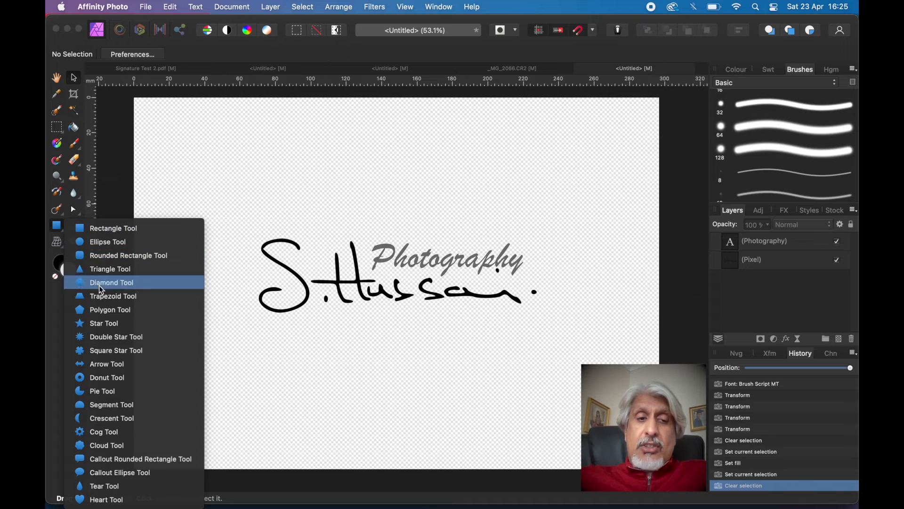
click(109, 231)
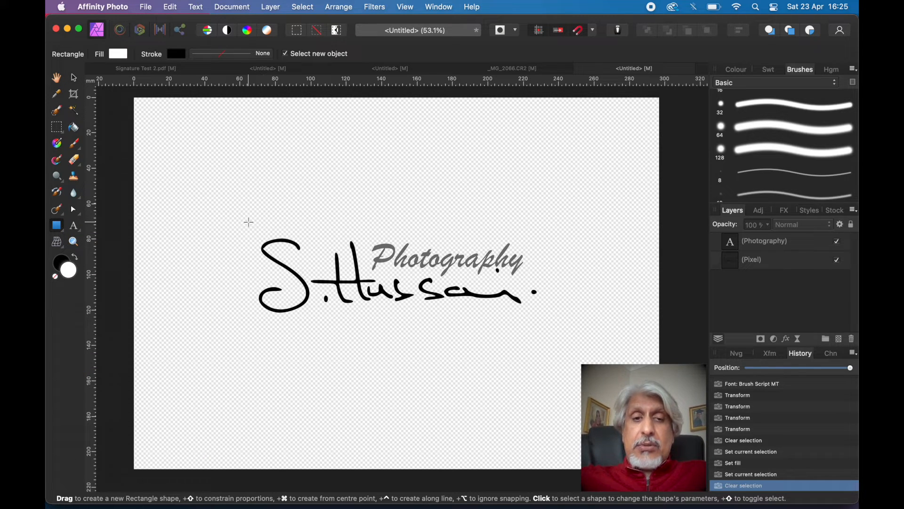
drag(249, 222, 549, 328)
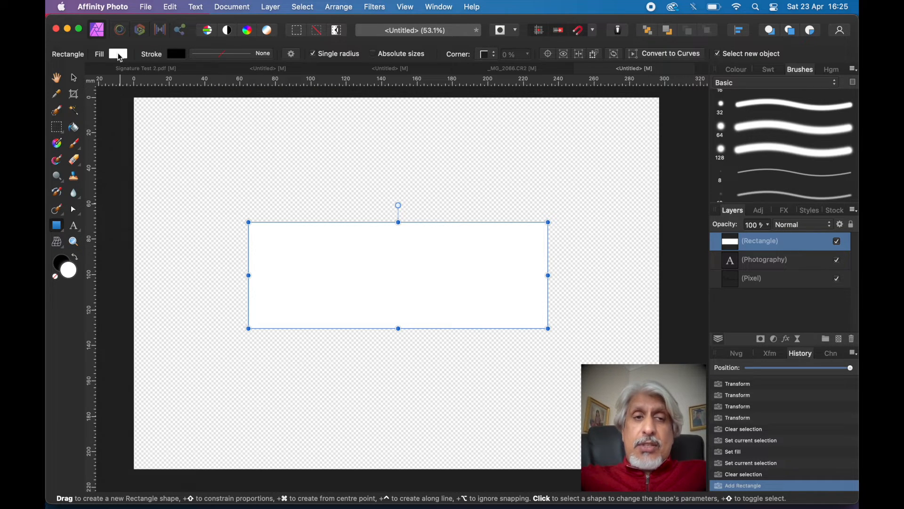
click(118, 54)
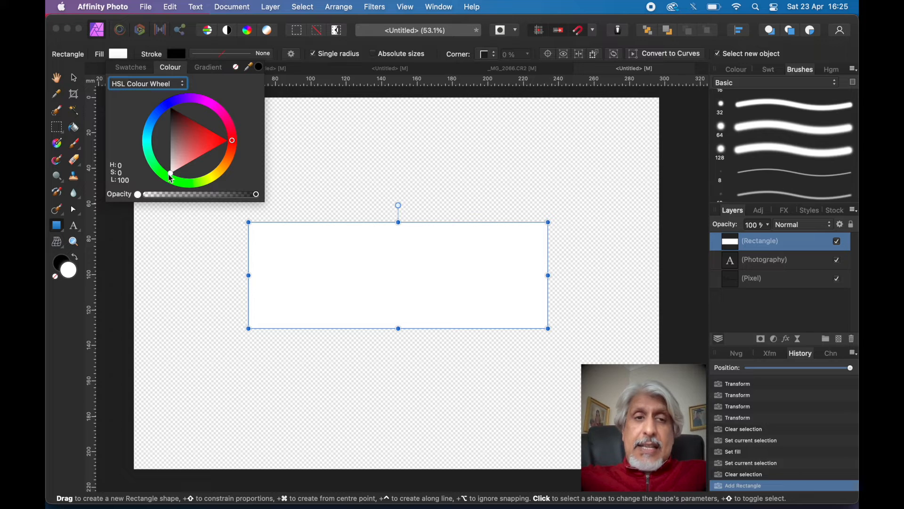
mouse_move(172, 177)
mouse_down()
mouse_move(171, 140)
mouse_move(171, 165)
mouse_up()
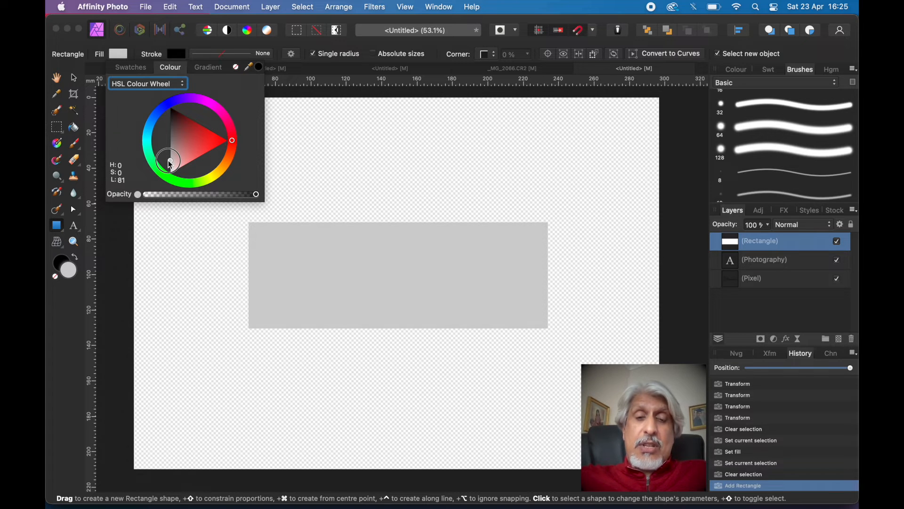
drag(170, 163, 167, 160)
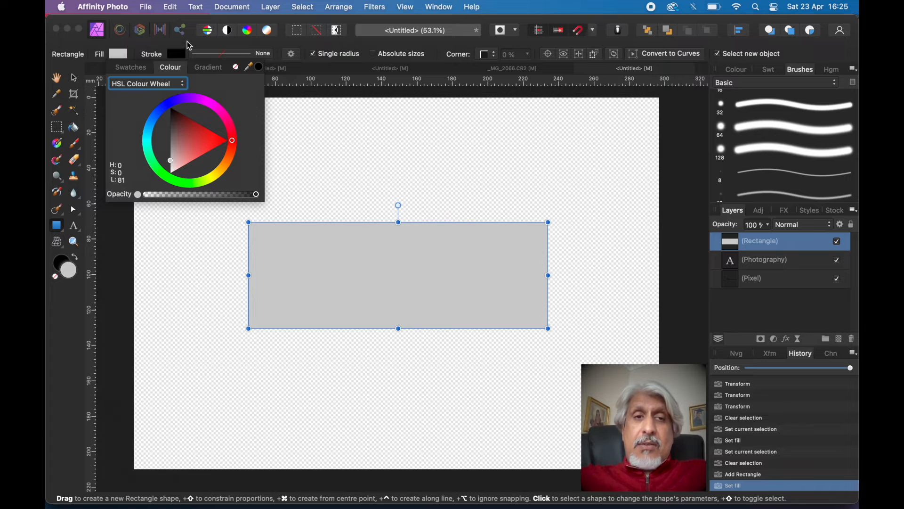
Give the rectangle a solid black 1 pt stroke and move its layer beneath the signature and text layers.
click(227, 55)
click(212, 75)
drag(195, 88, 208, 90)
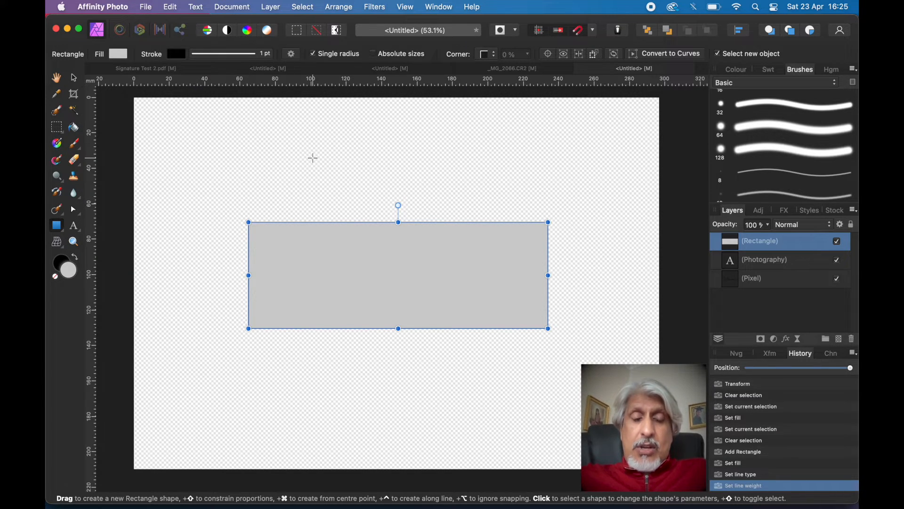
scroll(308, 202, up, 3)
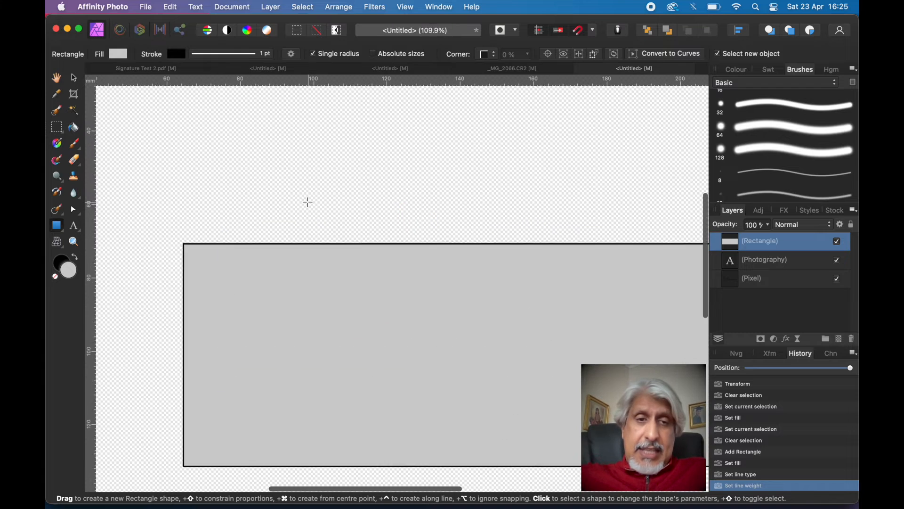
scroll(308, 202, down, 2)
scroll(308, 202, up, 1)
scroll(308, 202, down, 3)
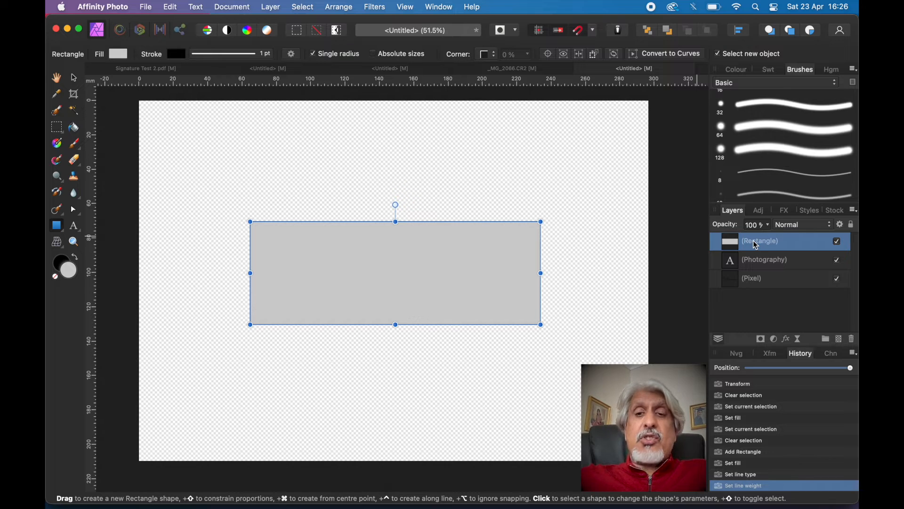
mouse_move(757, 244)
mouse_down()
mouse_move(747, 245)
mouse_move(750, 304)
mouse_up()
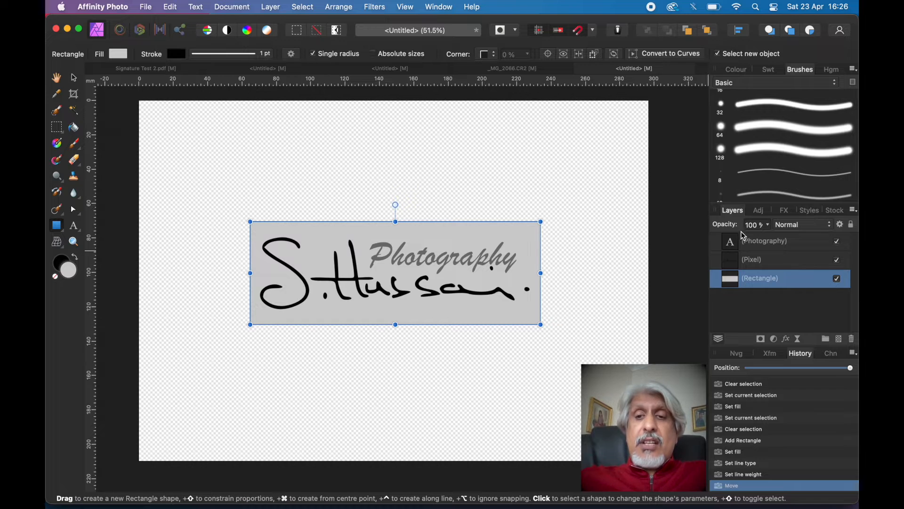
Darken the grey fill of the "Photography" text slightly so it stands out against the rectangle.
click(750, 243)
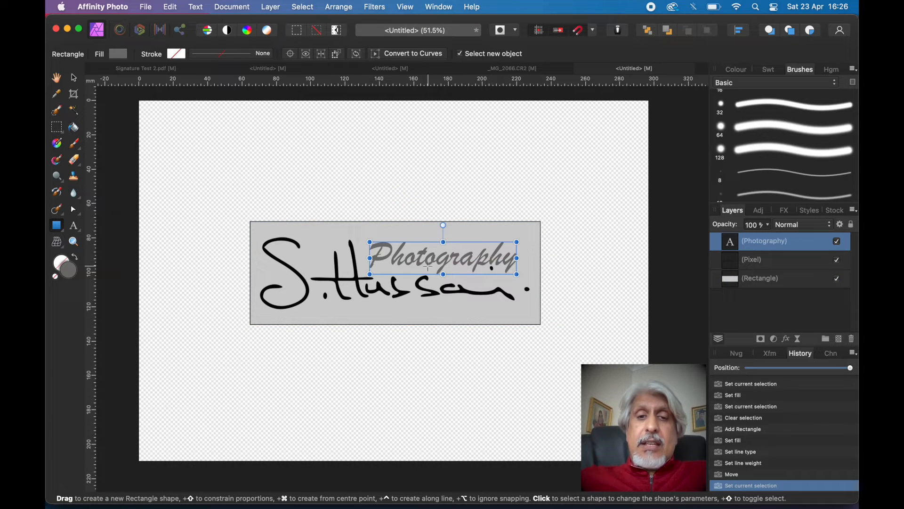
double_click(444, 258)
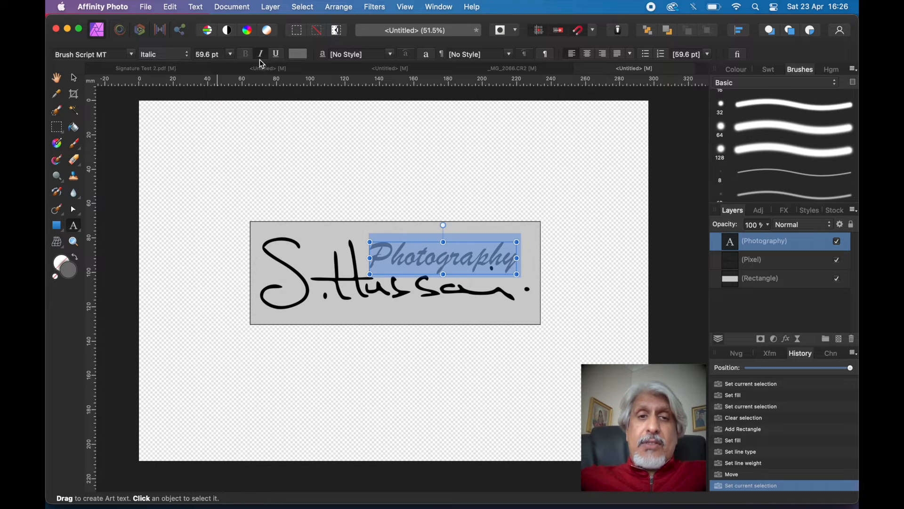
click(298, 55)
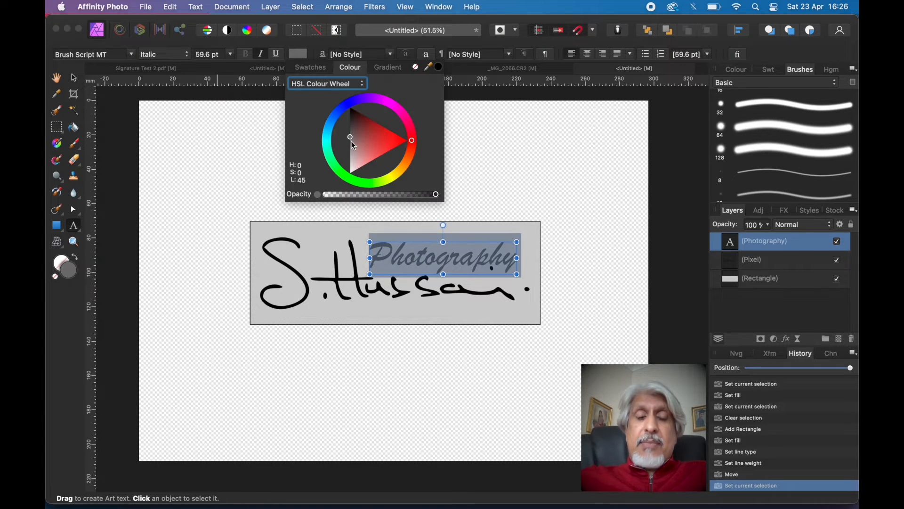
drag(352, 142, 352, 135)
click(353, 43)
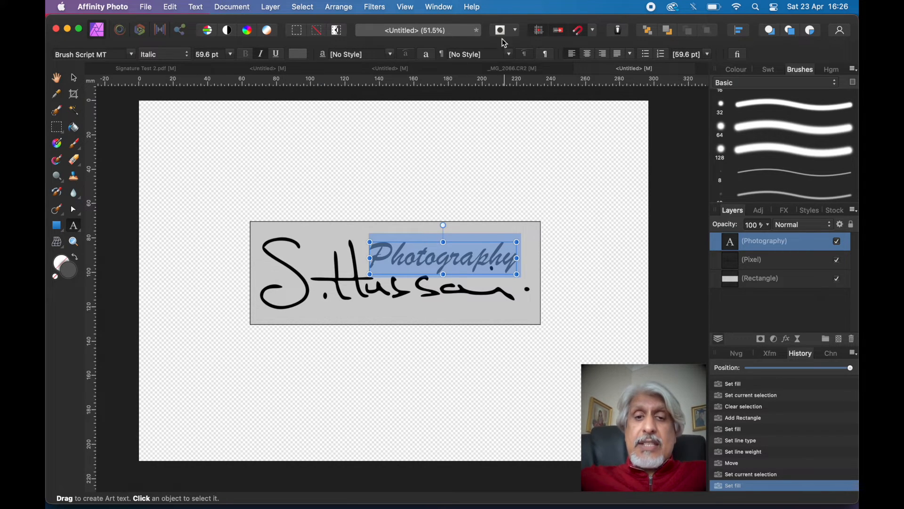
click(764, 266)
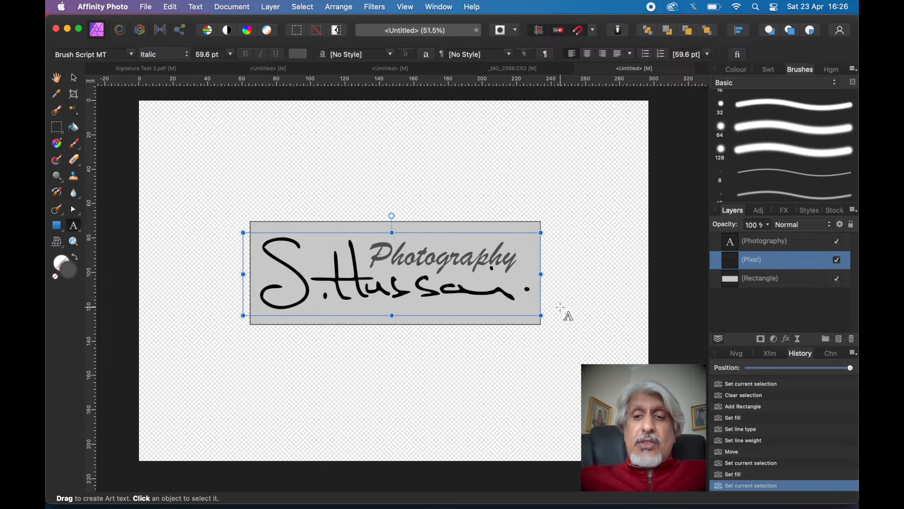
Try straight 25% corners on the grey rectangle with a single radius, and reset the corner type to None.
click(751, 282)
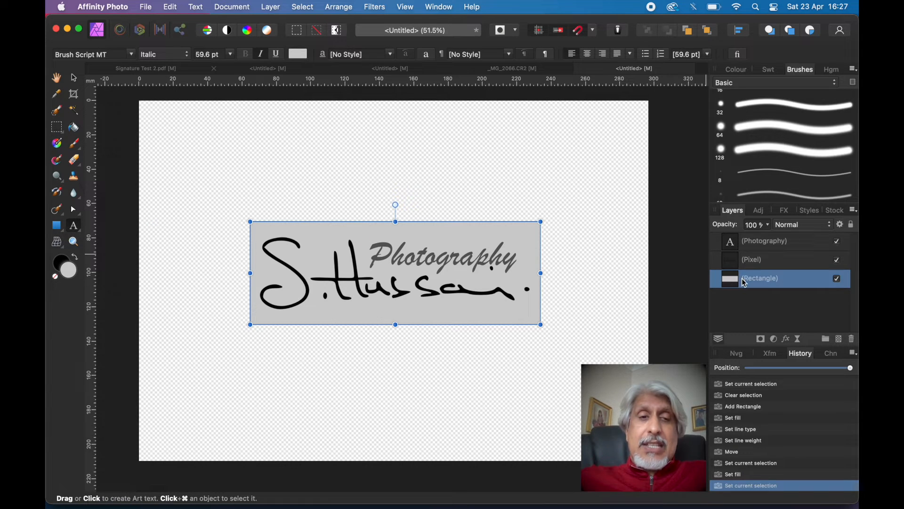
click(57, 226)
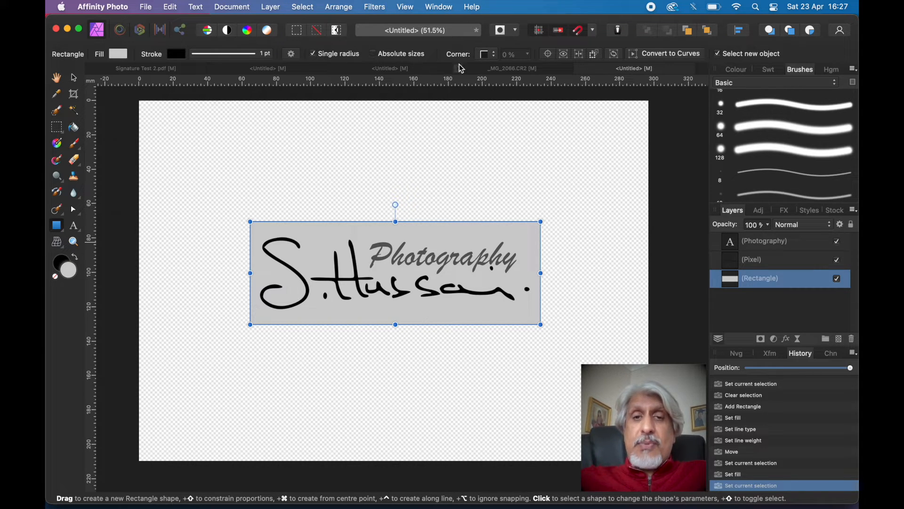
click(493, 56)
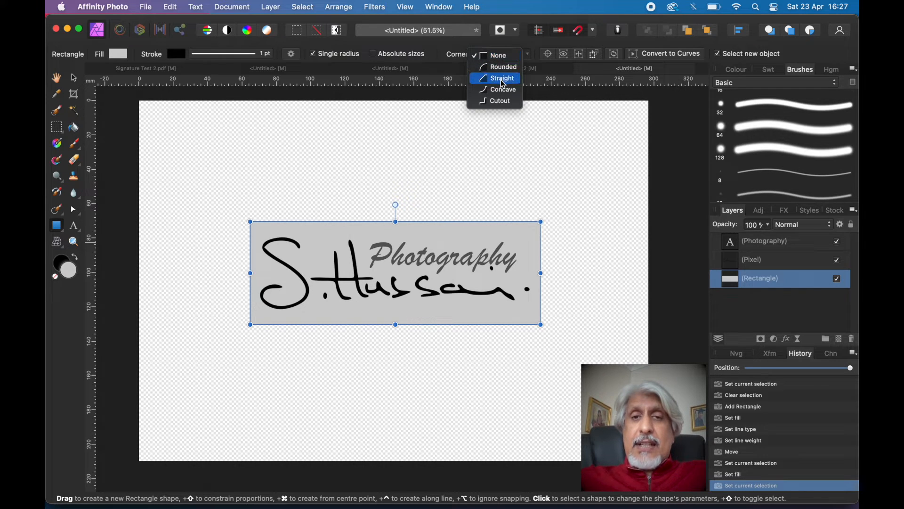
click(495, 79)
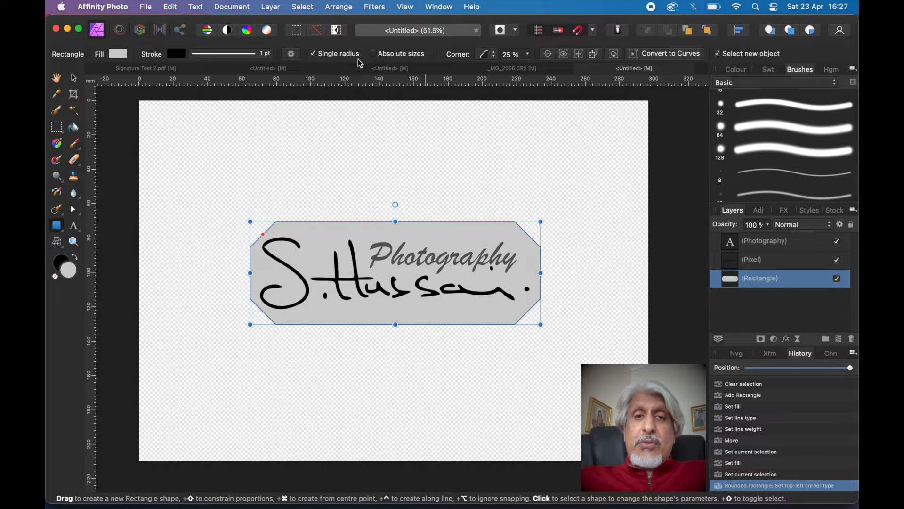
click(314, 55)
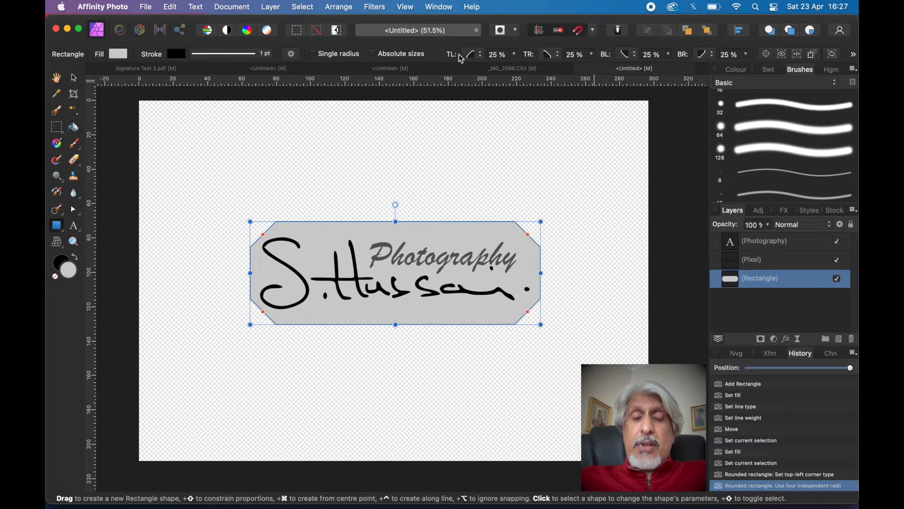
click(314, 55)
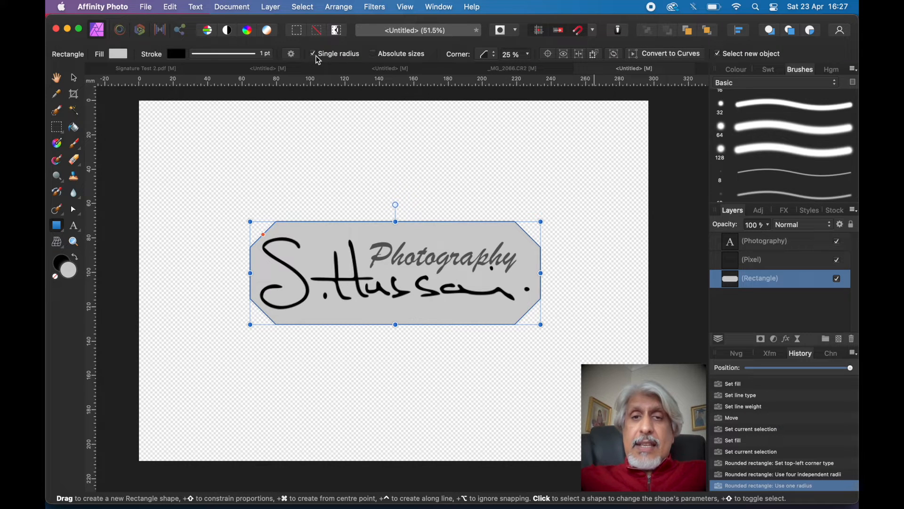
click(488, 55)
click(493, 32)
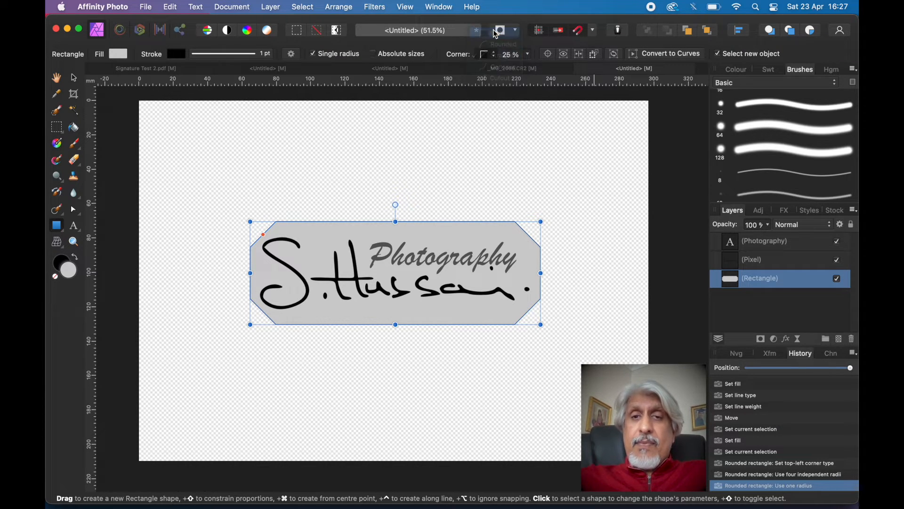
Turn off the rectangle's single radius and give only its top-right corner a straight 25% cut.
click(314, 54)
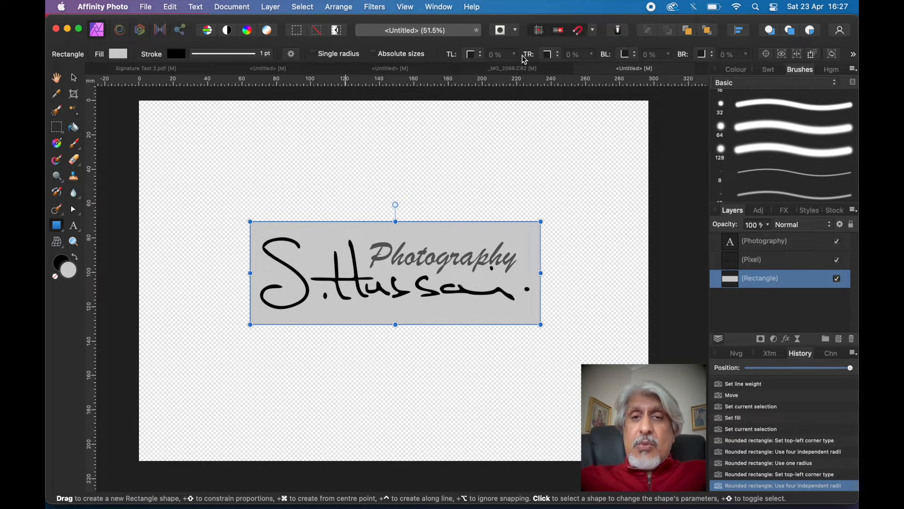
click(549, 55)
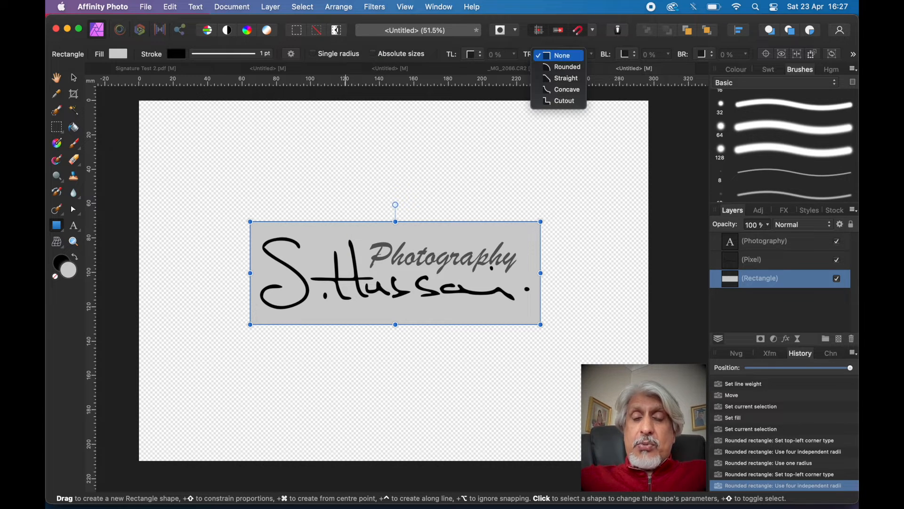
click(561, 78)
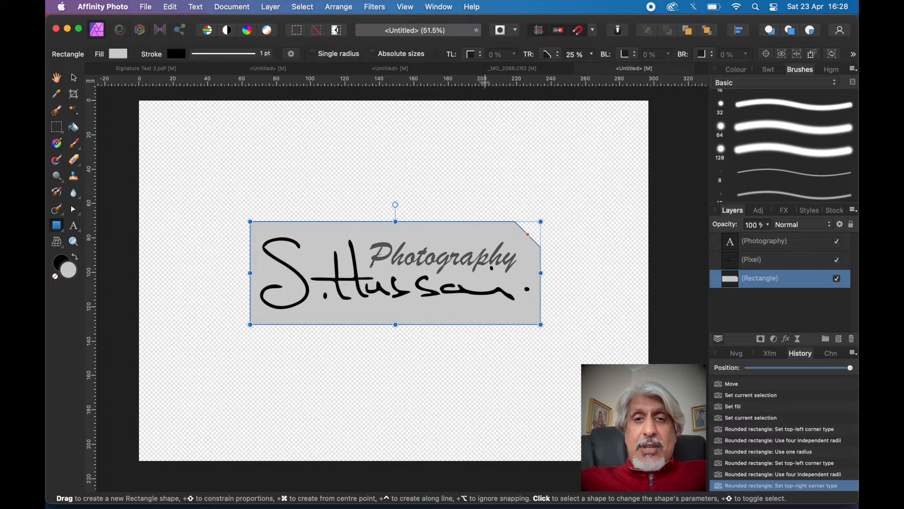
drag(453, 81, 747, 302)
click(747, 302)
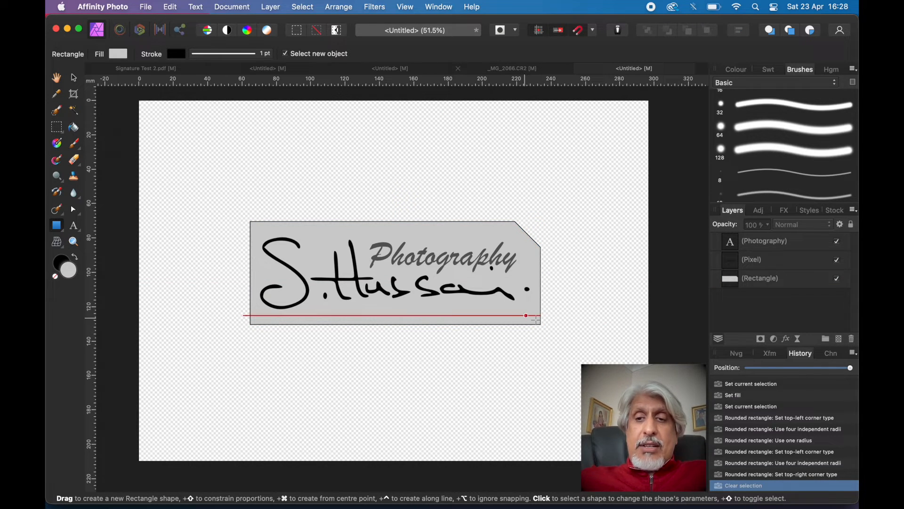
Add an outer shadow to the rectangle layer with radius 10.5 px, offset 27.5 px and intensity 6%.
click(755, 282)
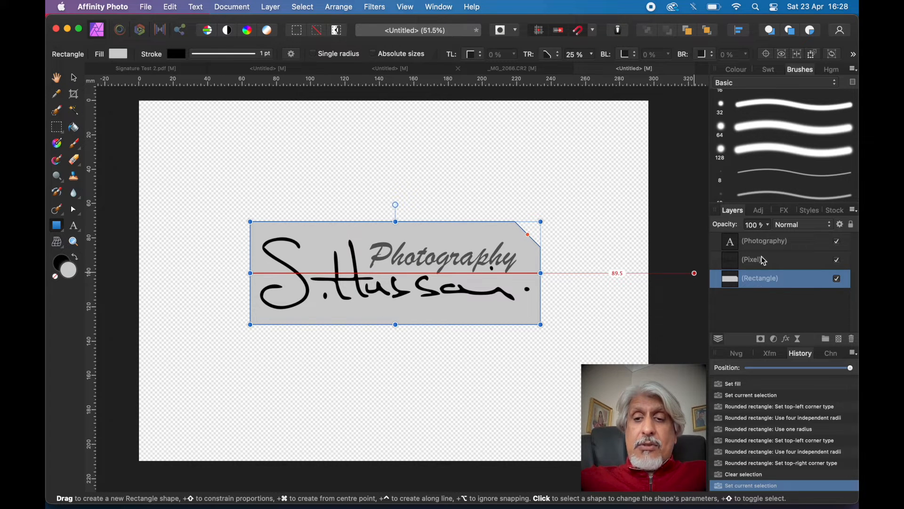
click(786, 339)
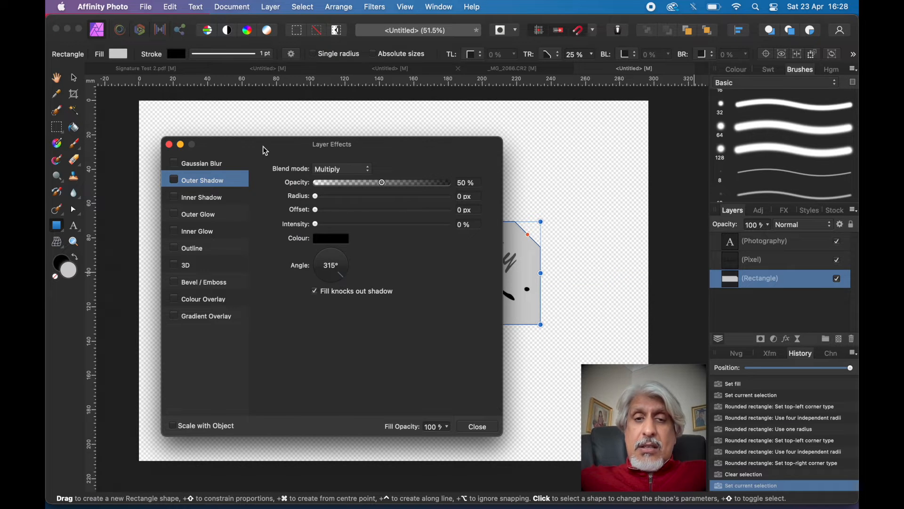
drag(263, 145, 173, 72)
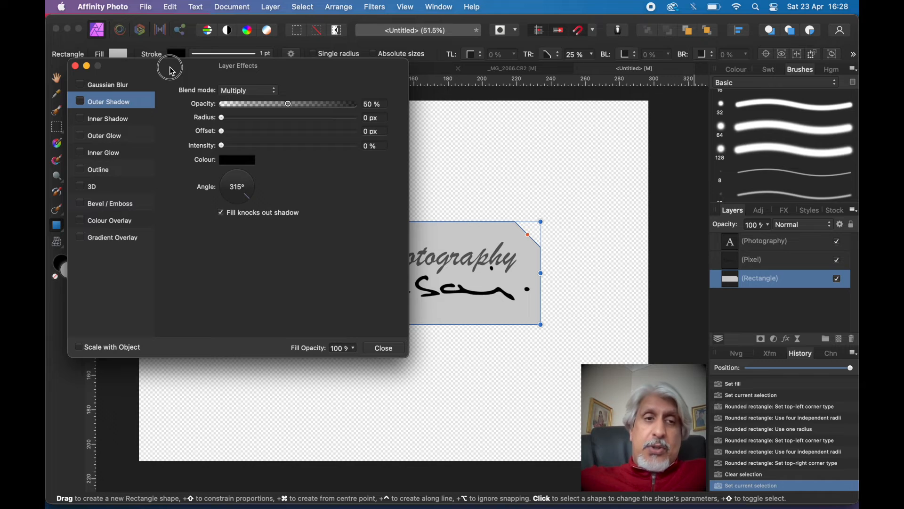
click(82, 107)
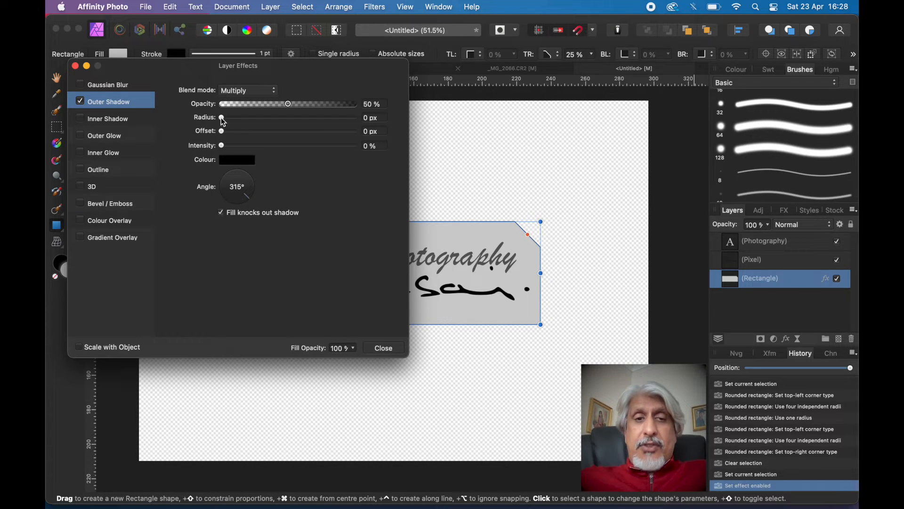
drag(224, 121, 281, 127)
drag(222, 135, 307, 143)
mouse_move(222, 145)
mouse_down()
mouse_move(258, 151)
mouse_move(228, 146)
mouse_up()
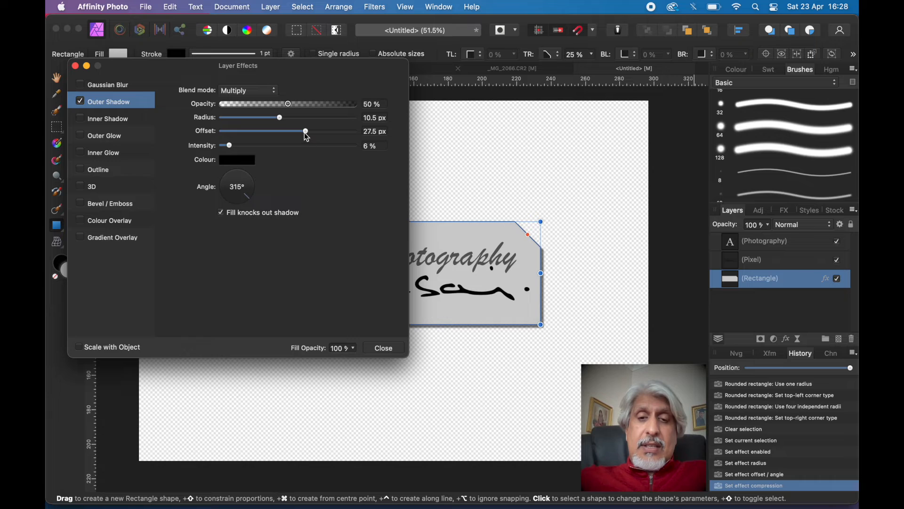
Reduce the rectangle's outer shadow to offset 23.4 px and radius 7.6 px, and inspect its edge up close.
drag(306, 135, 300, 133)
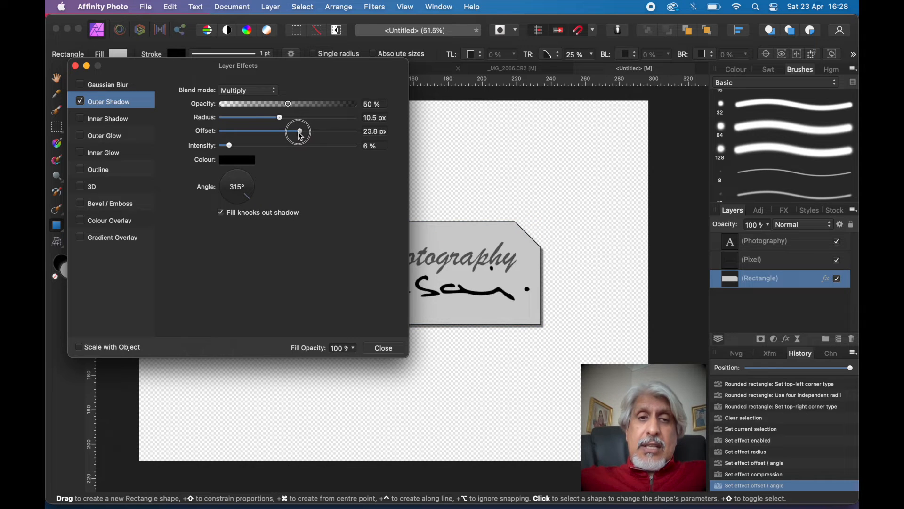
drag(283, 122, 272, 119)
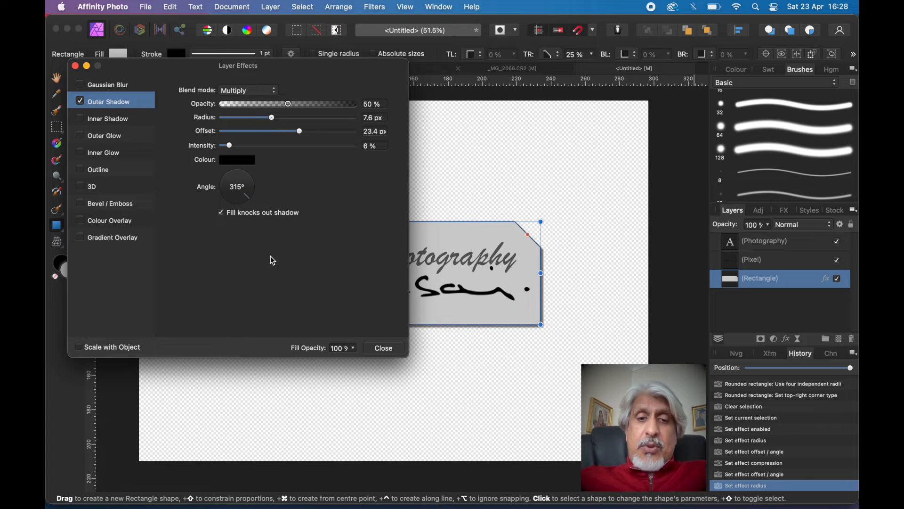
click(378, 351)
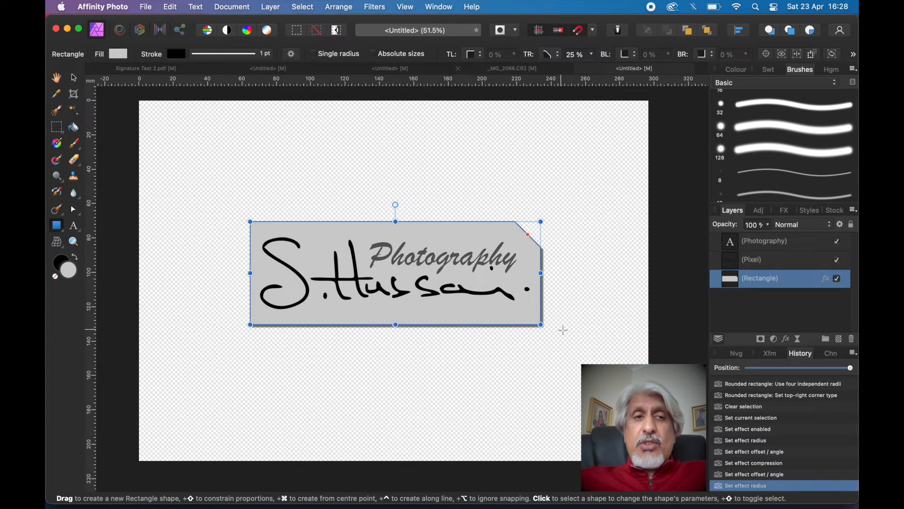
click(57, 77)
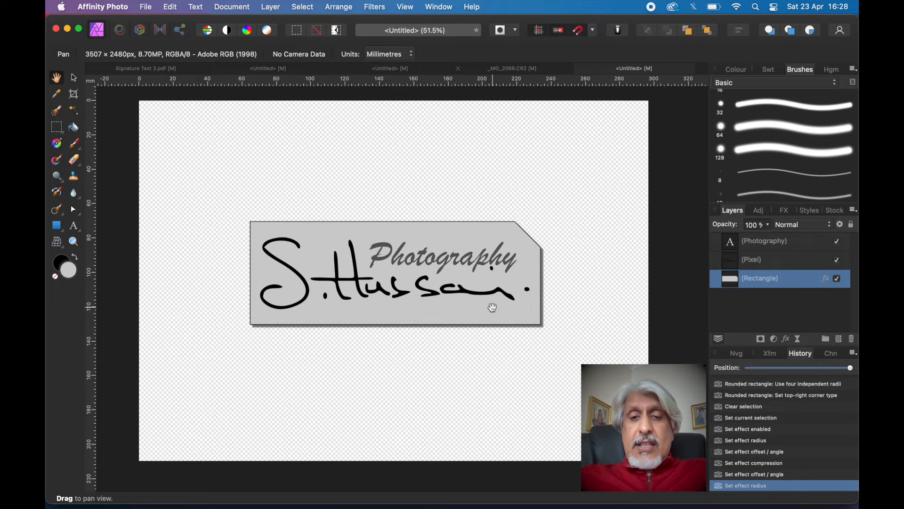
scroll(500, 309, up, 3)
scroll(503, 312, up, 2)
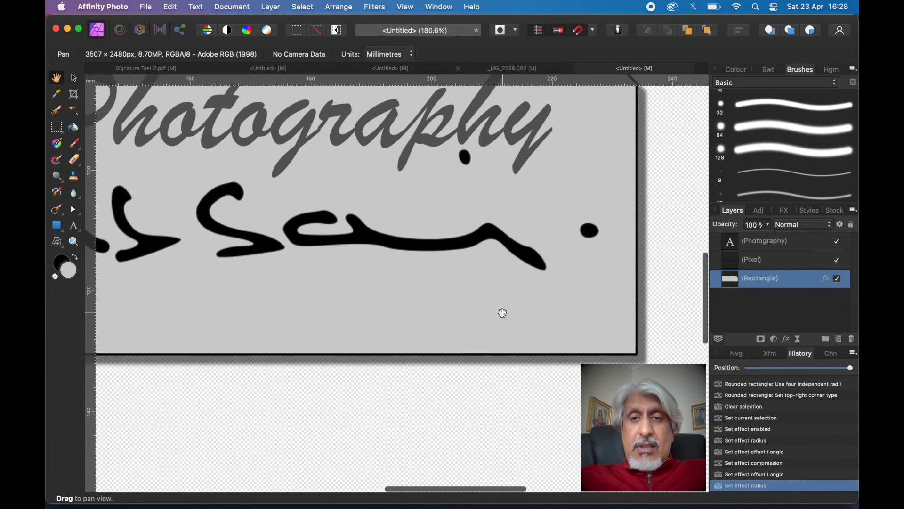
scroll(503, 313, down, 3)
scroll(503, 312, down, 3)
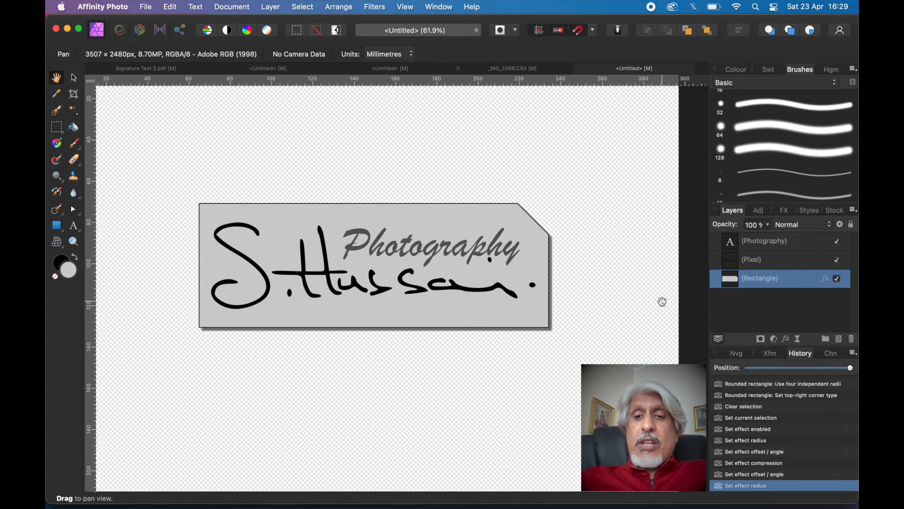
Group the "Photography" text, signature and rectangle layers, and check the group's contents.
click(754, 246)
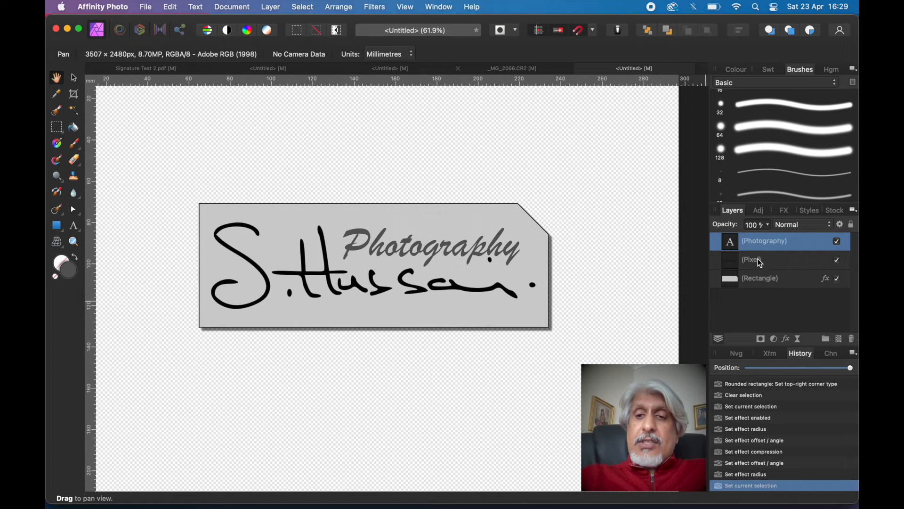
shift+click(760, 260)
shift+click(760, 277)
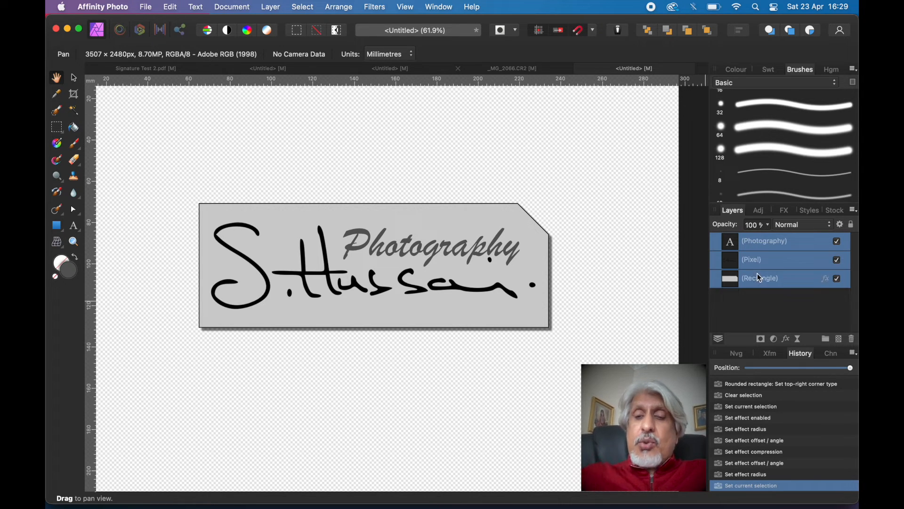
right_click(758, 247)
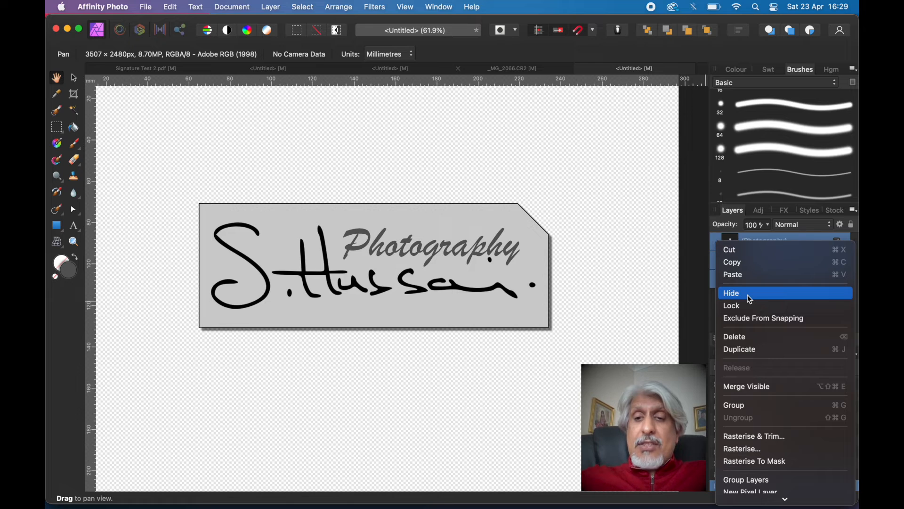
click(743, 405)
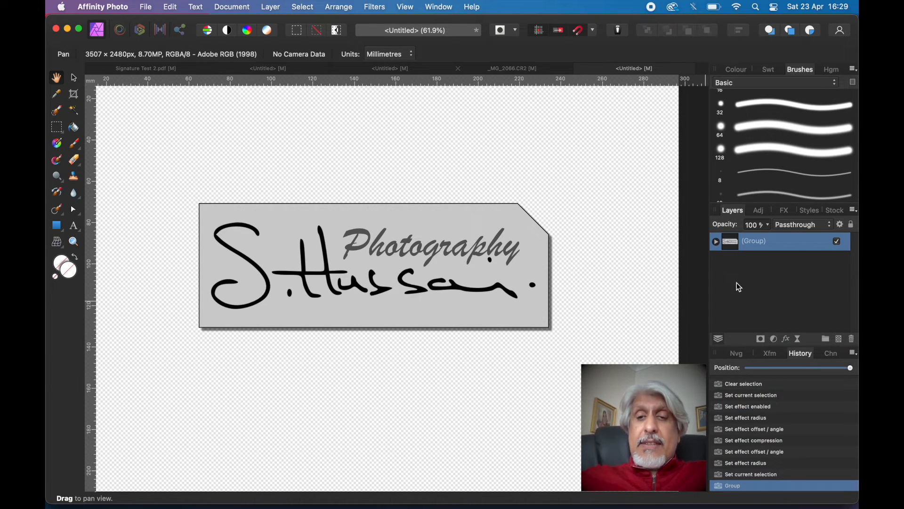
click(717, 242)
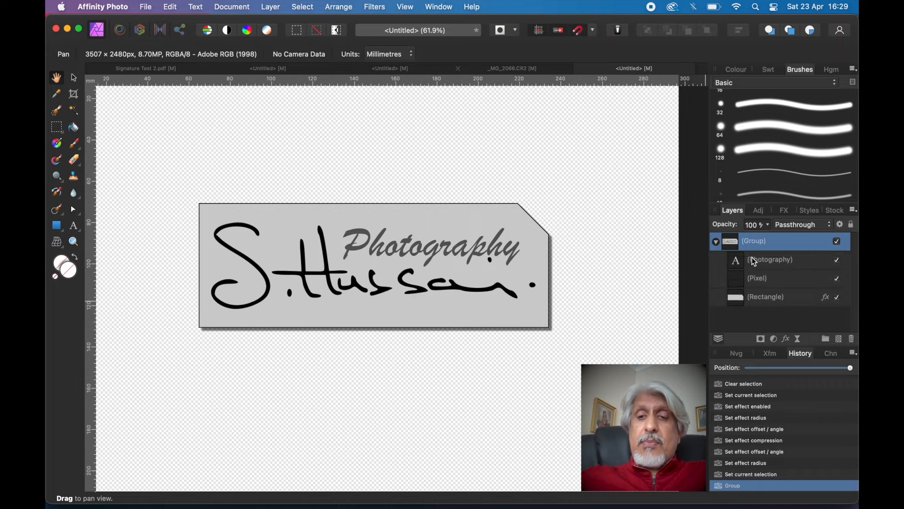
click(716, 242)
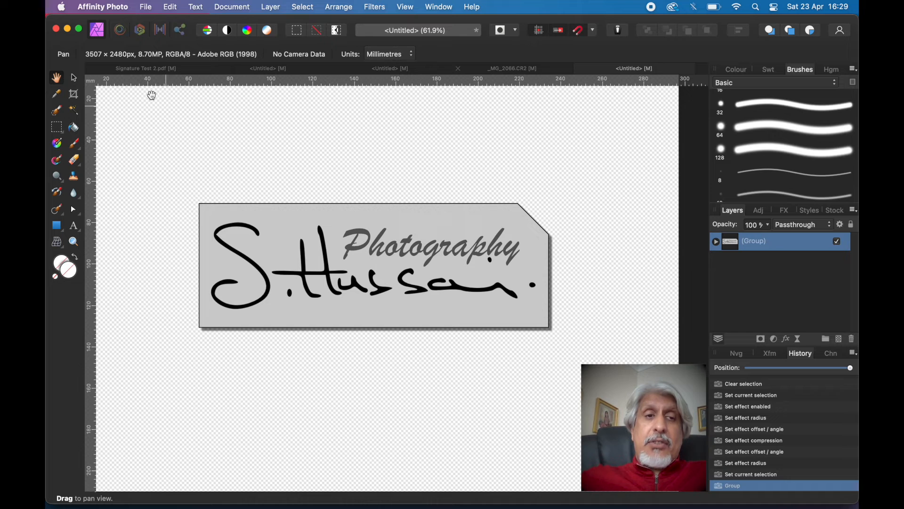
Move the grouped stamp slightly up the canvas and enlarge it a little.
click(74, 78)
mouse_move(333, 259)
mouse_down()
mouse_move(290, 225)
mouse_move(303, 276)
mouse_move(330, 227)
mouse_up()
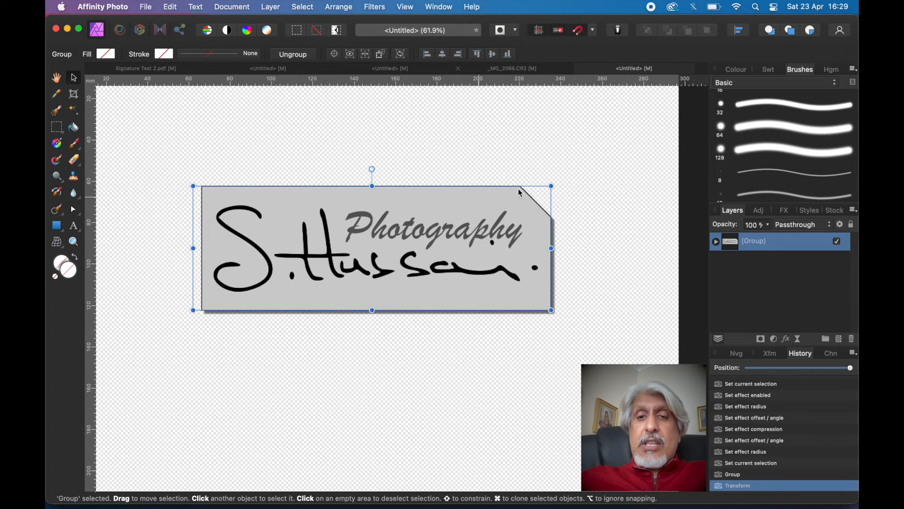
mouse_move(551, 187)
mouse_down()
mouse_move(575, 171)
mouse_move(495, 207)
mouse_move(432, 251)
mouse_move(605, 179)
mouse_move(585, 198)
mouse_up()
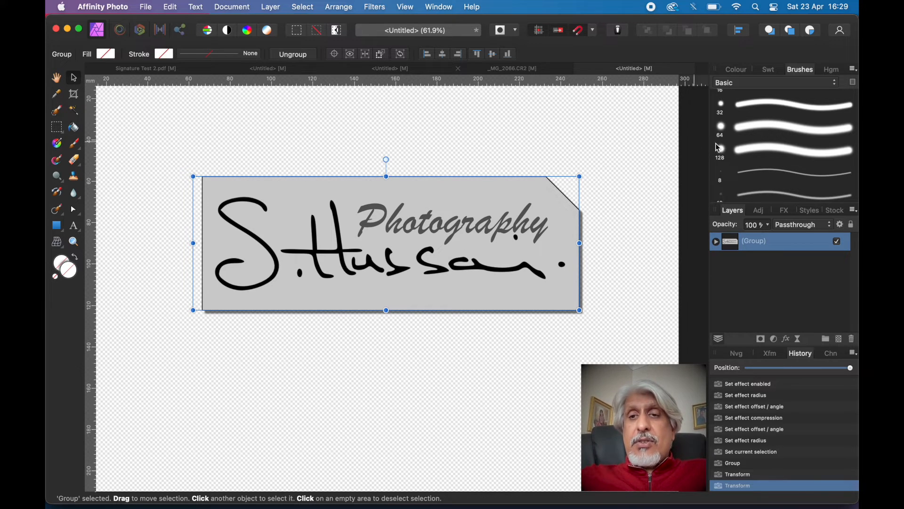
Show the Custom Signature Brushes category and look over the available brush category and creation options.
click(819, 85)
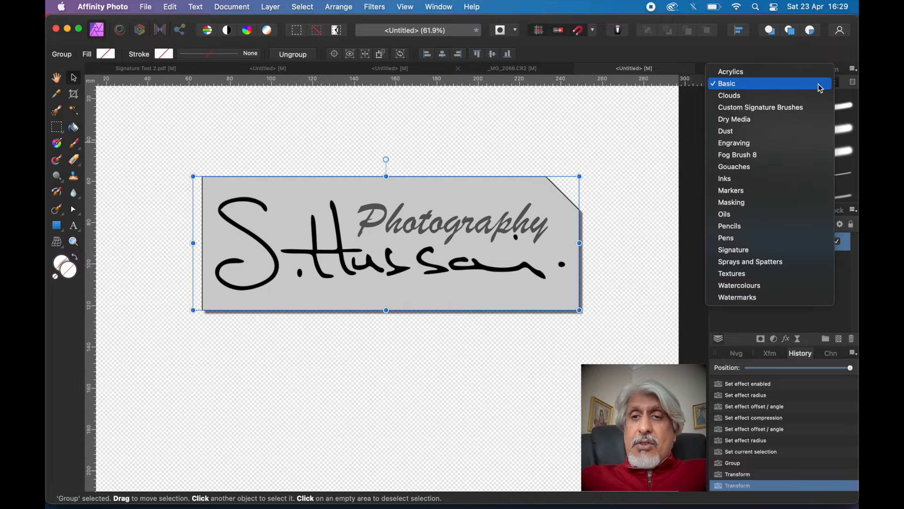
click(761, 107)
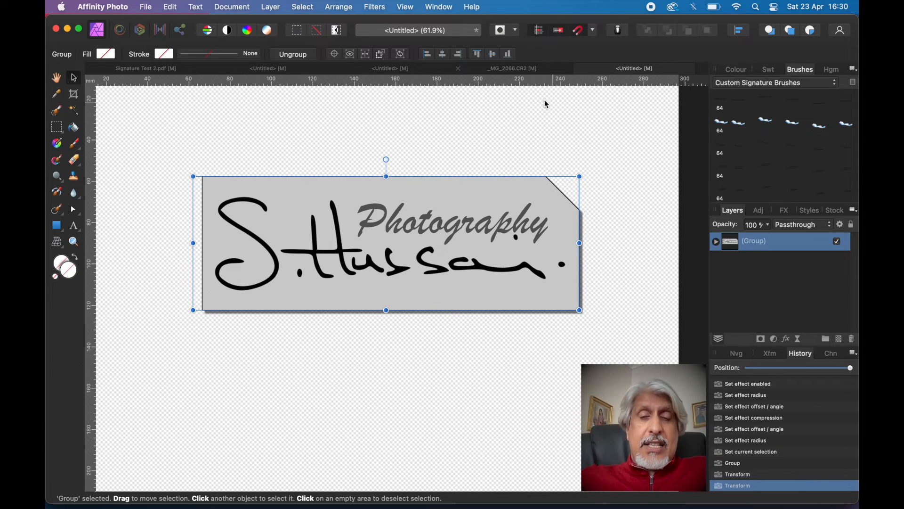
click(854, 70)
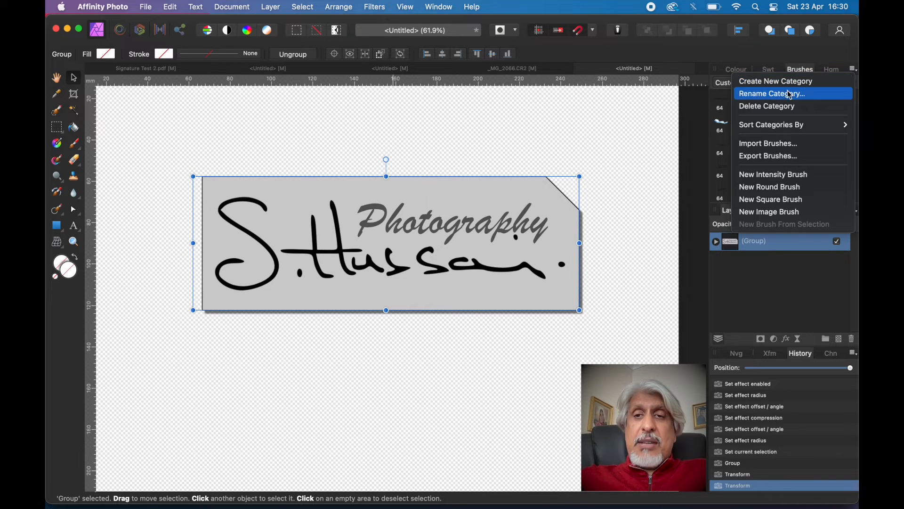
click(750, 47)
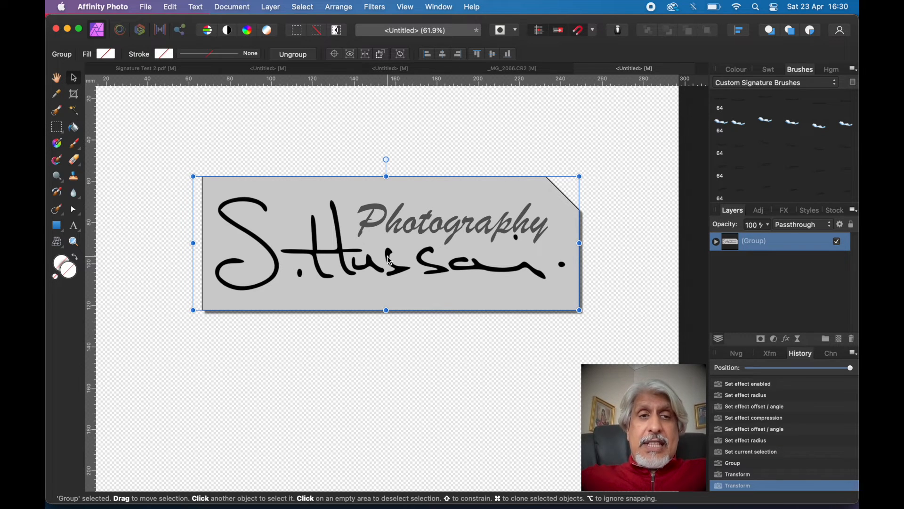
Set up a PNG export of the stamp with the area limited to Selection Area.
click(147, 7)
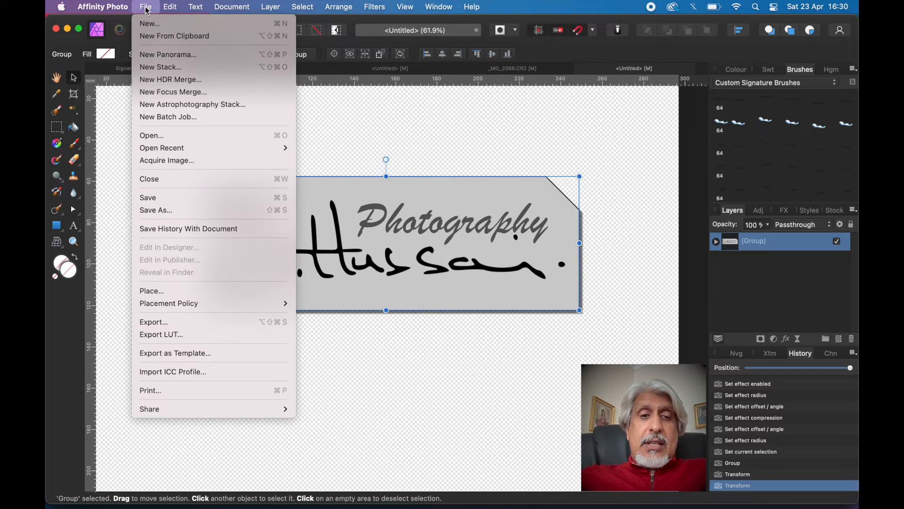
click(168, 322)
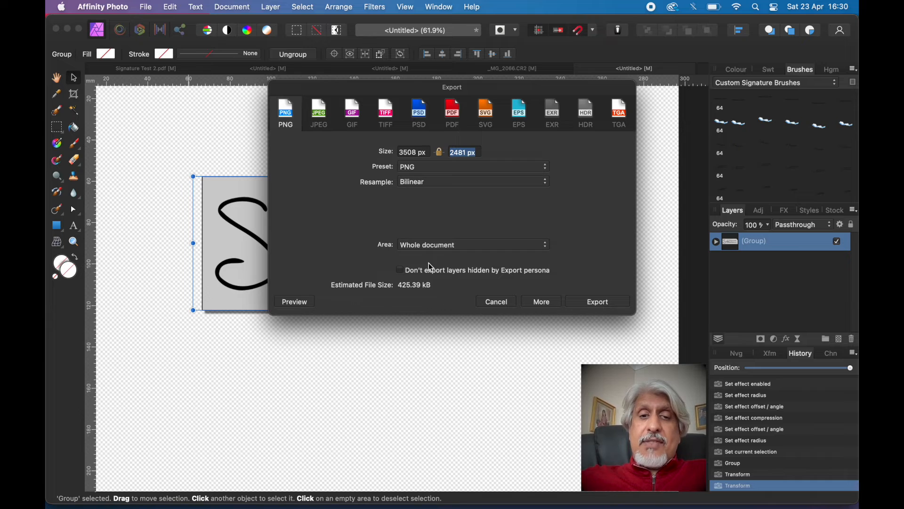
click(488, 246)
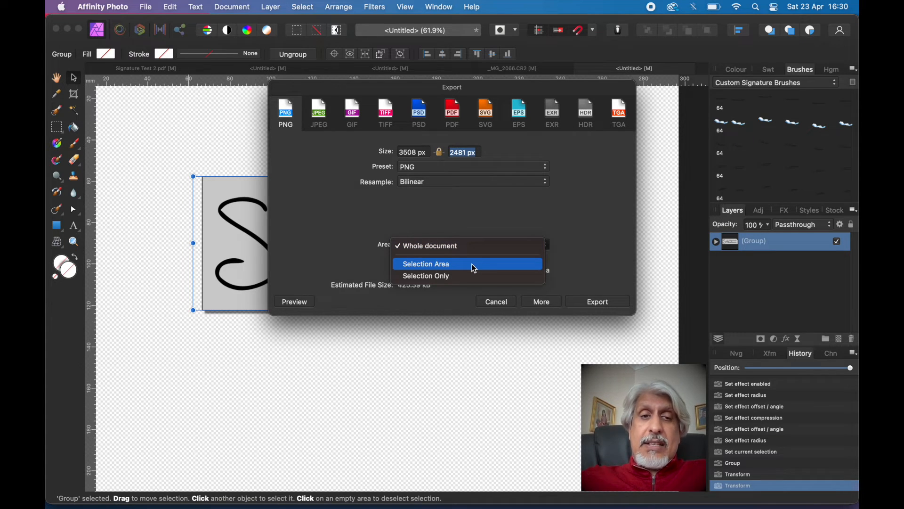
click(447, 265)
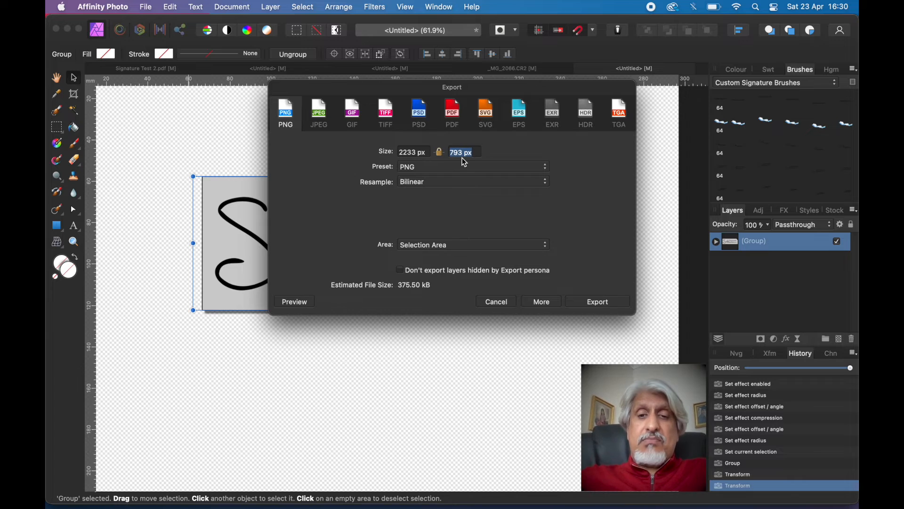
Export the stamp as a PNG named "Brand Stamp V2" in the Brushes folder.
click(595, 304)
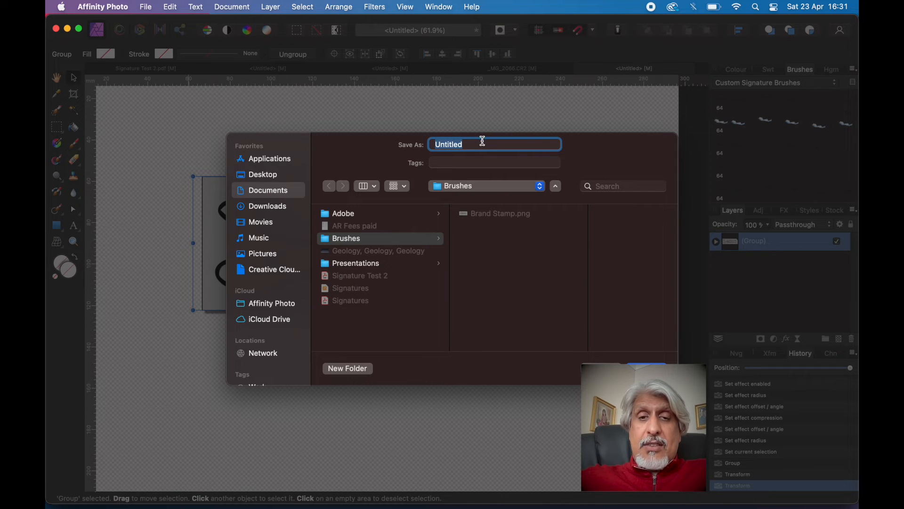
key(BackSpace)
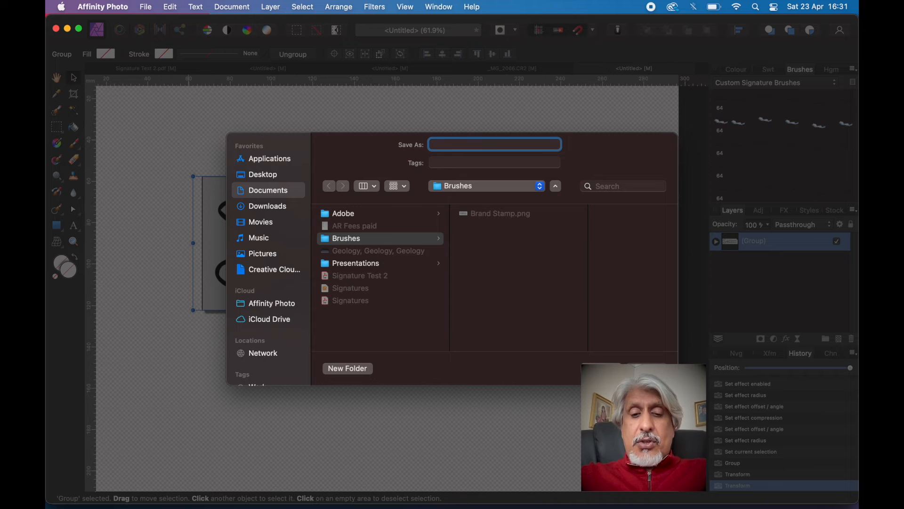
text(Bra)
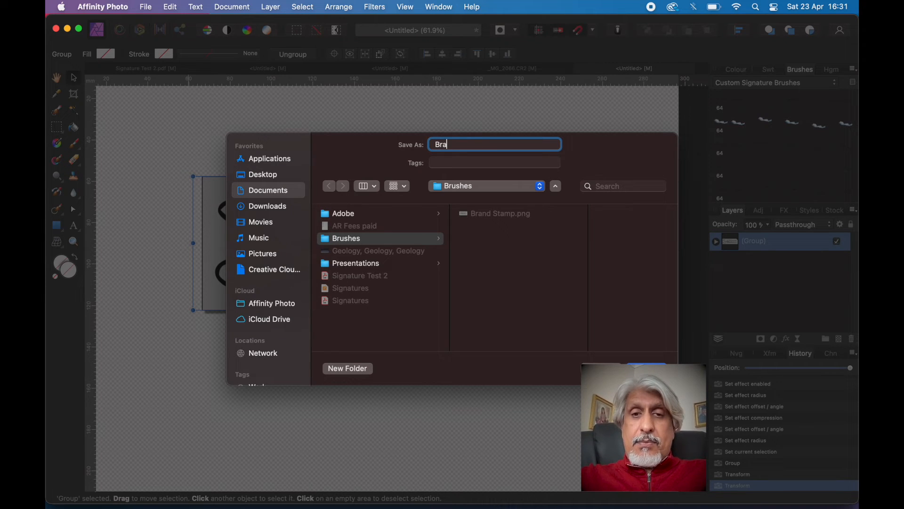
text(nd)
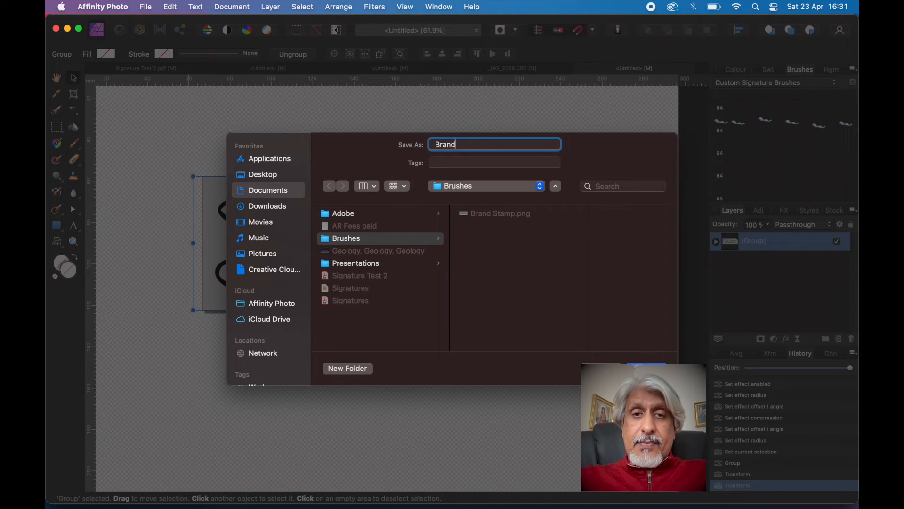
text( Stamp)
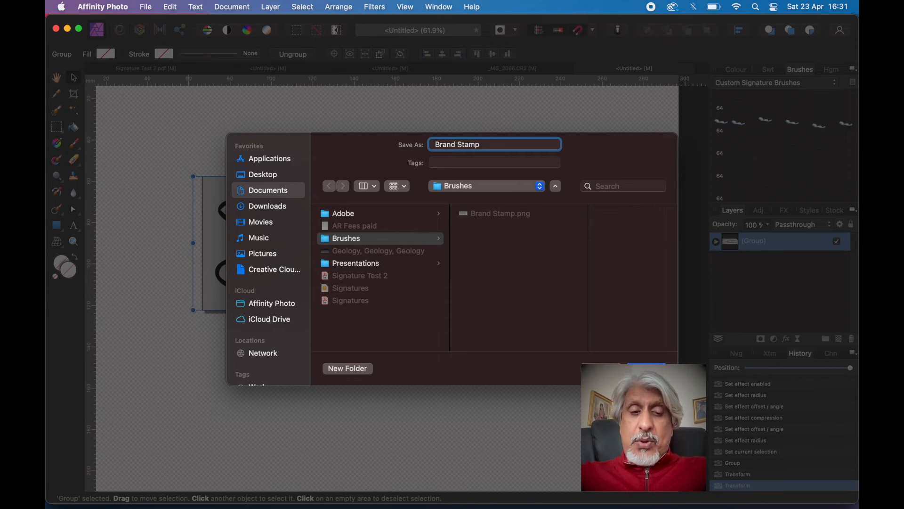
text( 2)
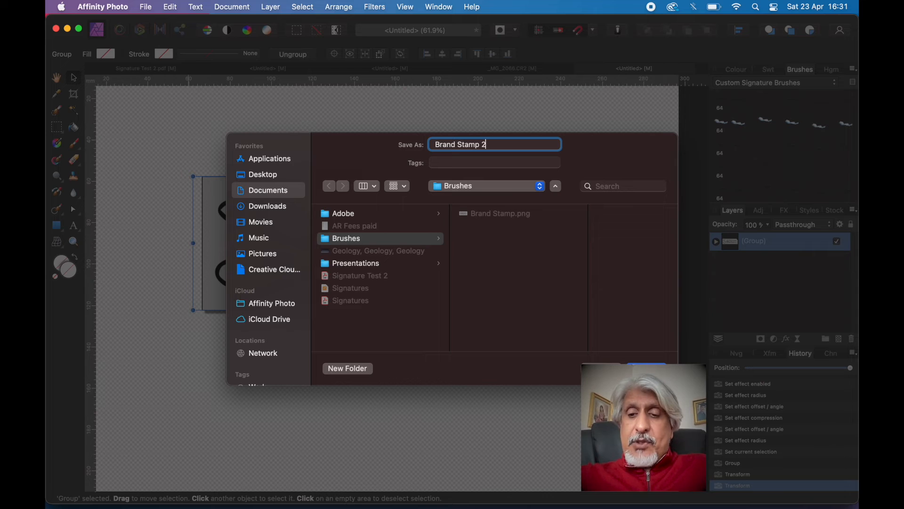
key(BackSpace)
text(V2)
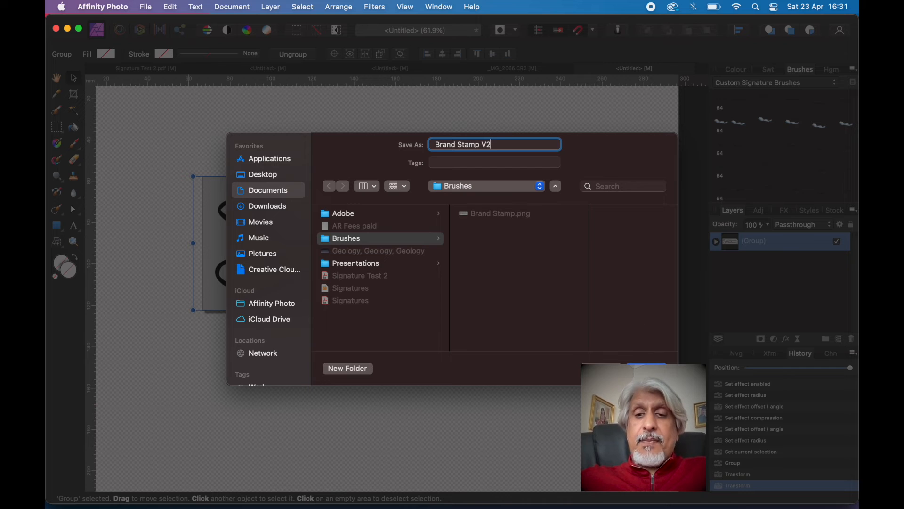
key(Return)
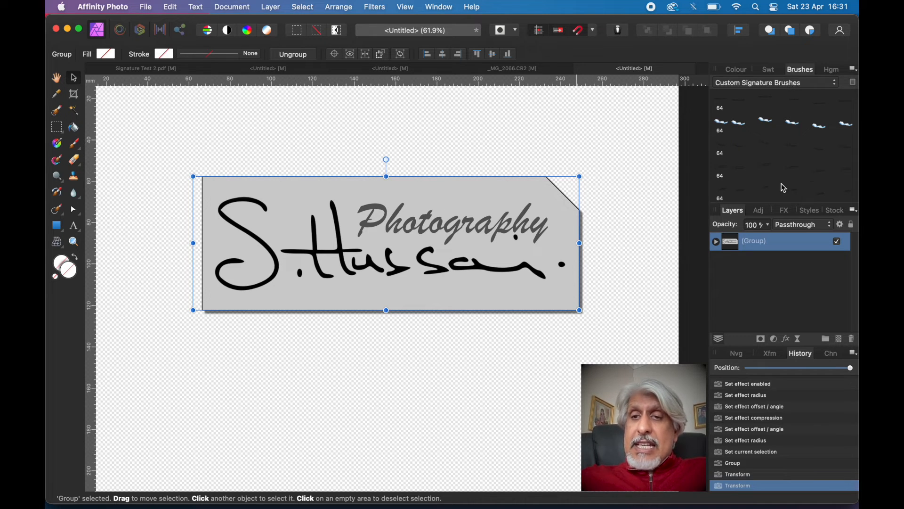
Create a new image brush from Brand Stamp V2.png in the Custom Signature Brushes category.
scroll(777, 153, up, 2)
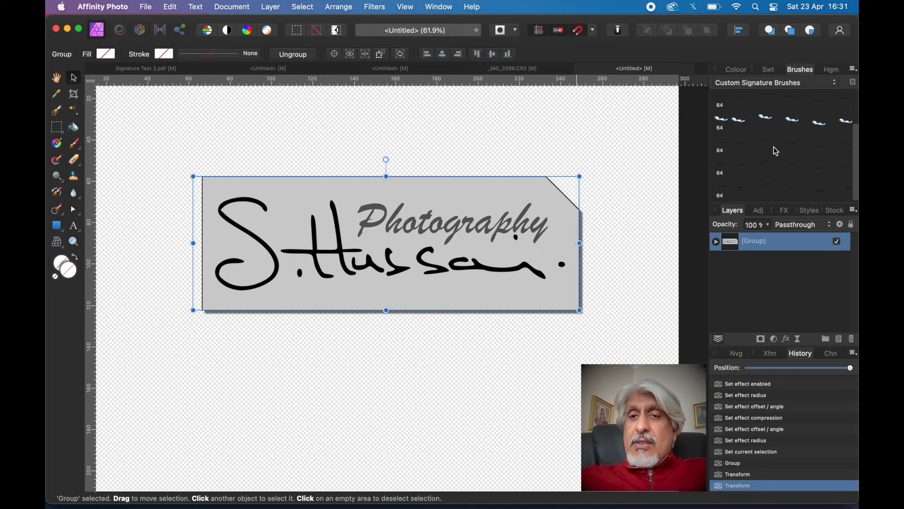
scroll(777, 151, down, 2)
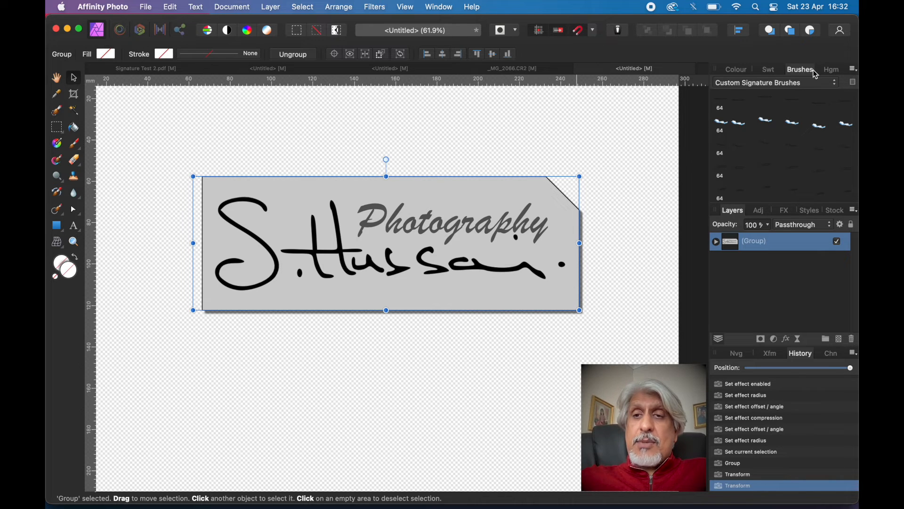
click(856, 71)
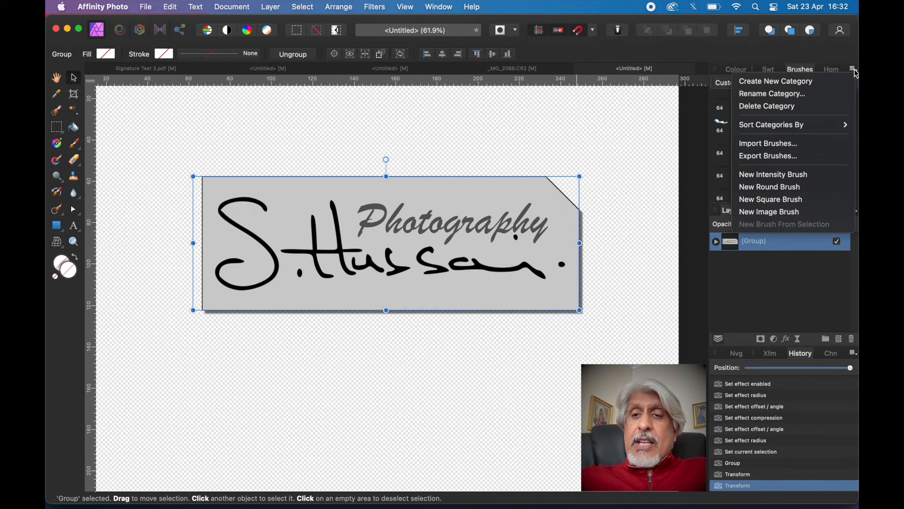
click(765, 216)
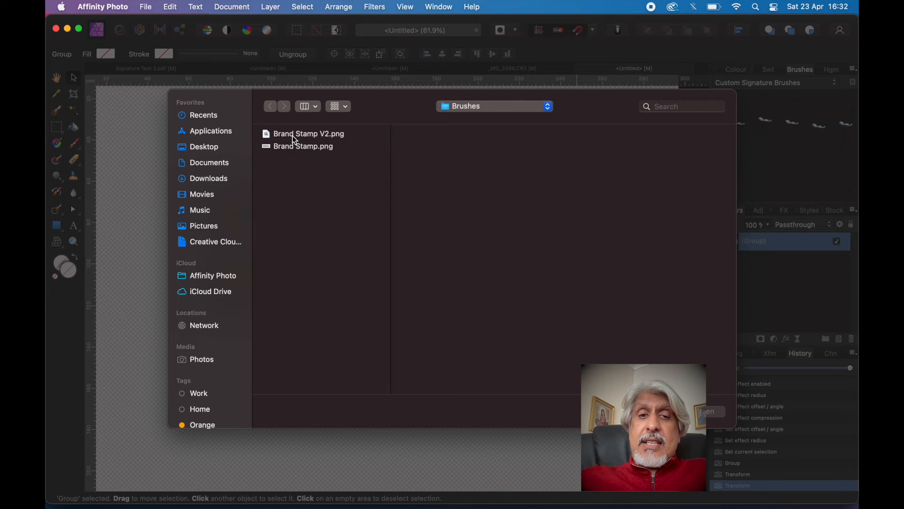
click(293, 136)
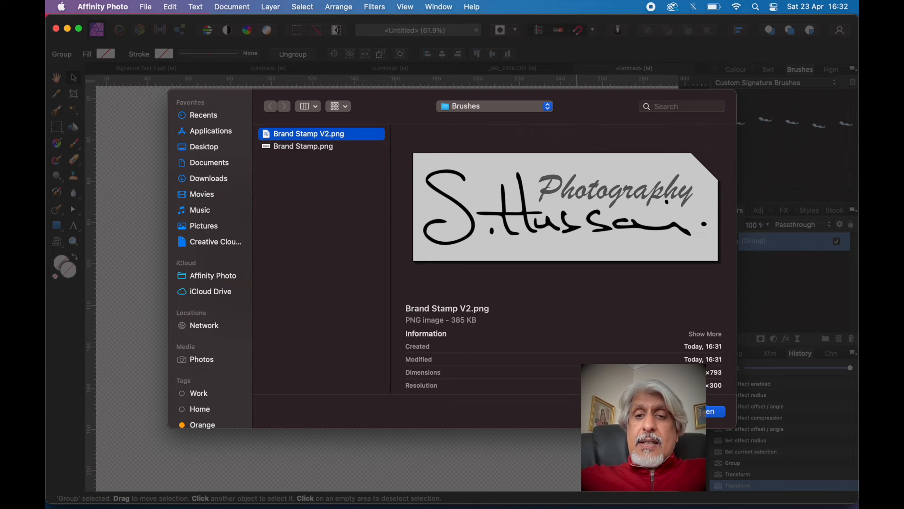
click(702, 412)
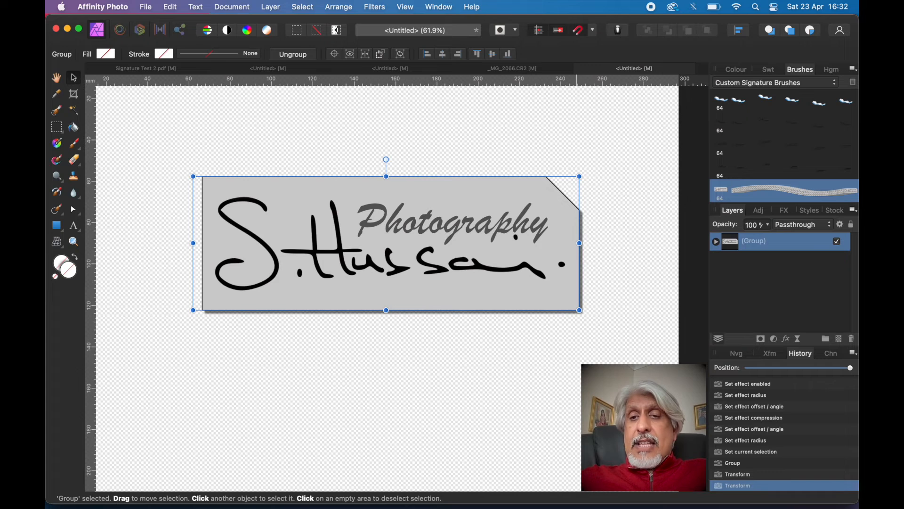
Edit the new Brand Stamp V2 brush and set its spacing to 200 %.
double_click(761, 189)
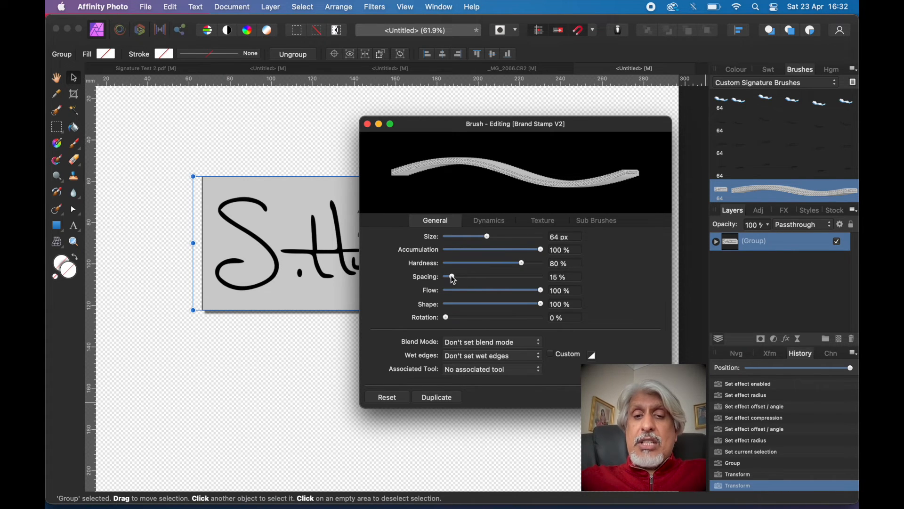
mouse_move(452, 276)
mouse_down()
mouse_move(498, 284)
mouse_move(587, 277)
mouse_move(476, 273)
mouse_move(605, 278)
mouse_up()
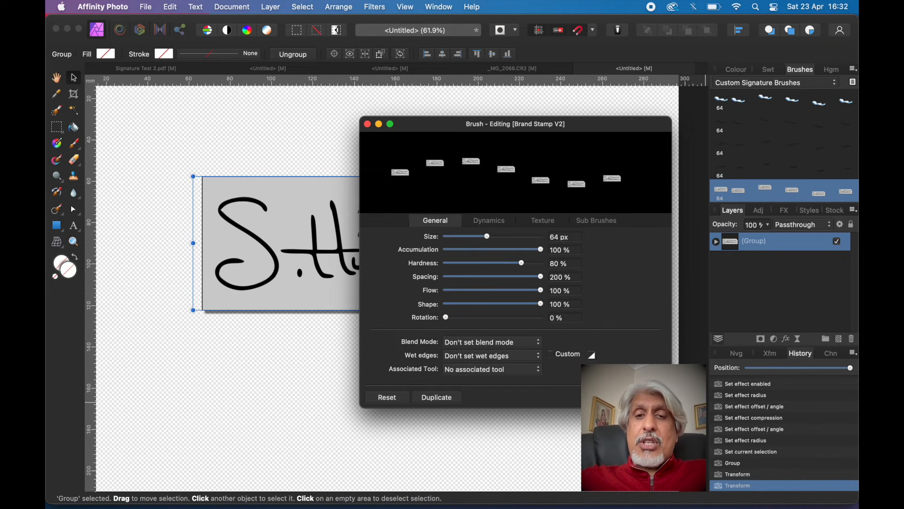
click(644, 397)
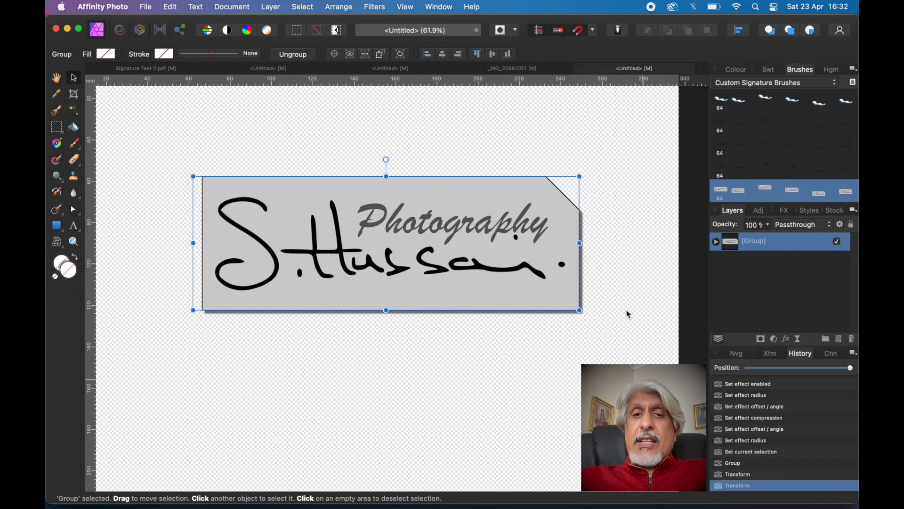
Switch to the _MG_2066.CR2 photo and choose the Brand Stamp V2 brush with the Paint Brush Tool.
click(495, 71)
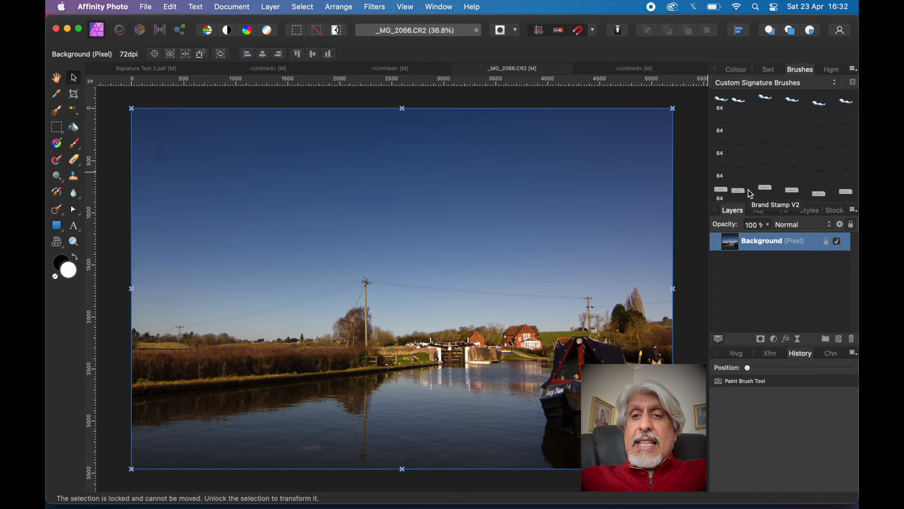
scroll(759, 165, up, 3)
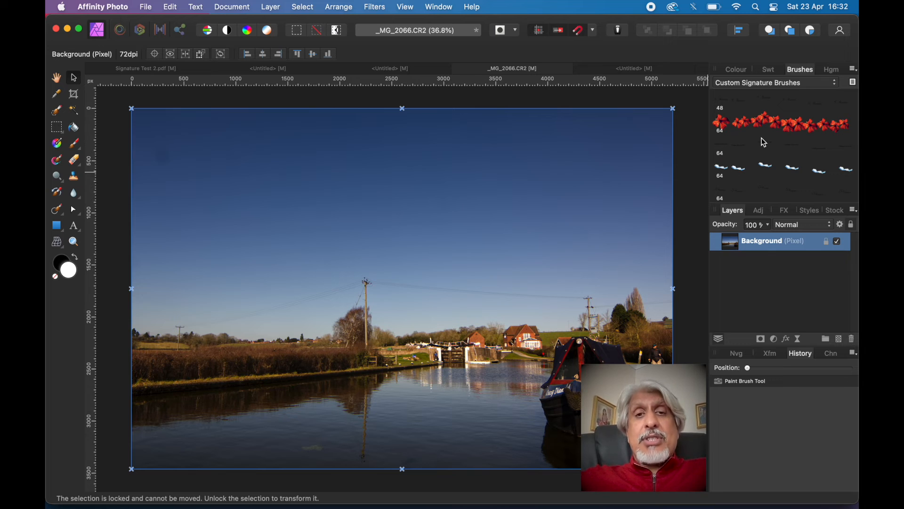
scroll(761, 148, down, 3)
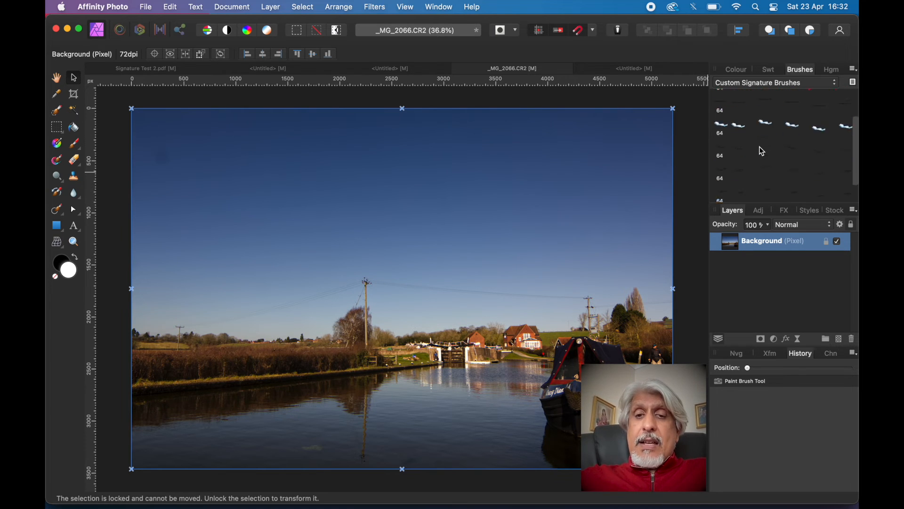
click(753, 192)
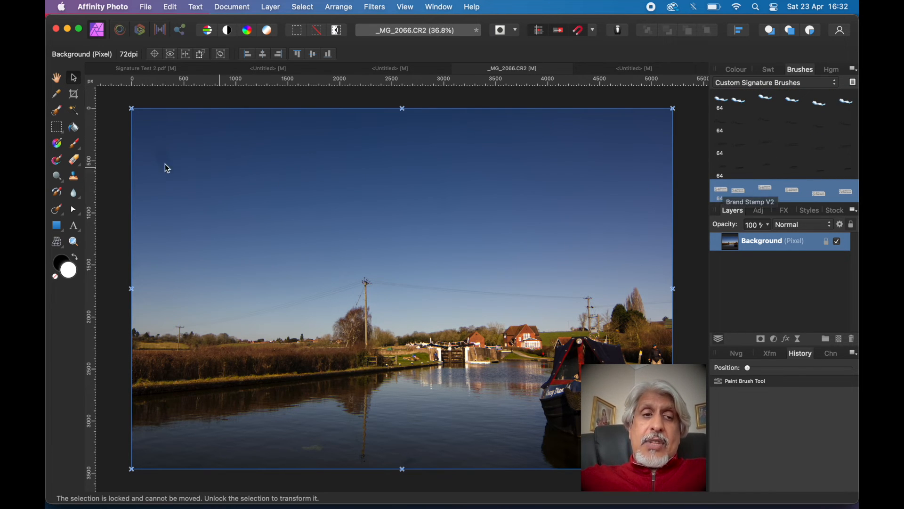
click(74, 146)
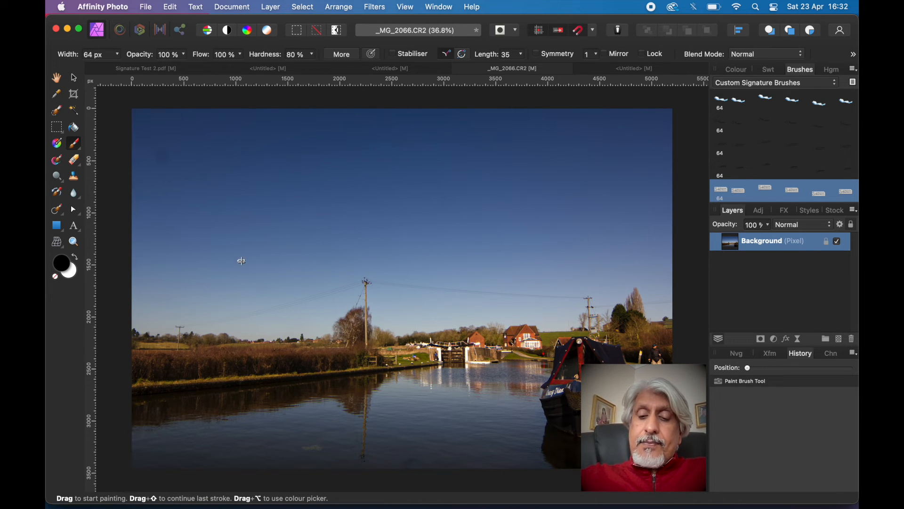
Enlarge the stamp brush to a width of about 1205 px.
key(bracketright)
key(bracketright)
key(bracketright)
key(bracketright)
key(bracketright)
key(bracketright)
key(bracketright)
key(bracketright)
key(bracketright)
key(bracketright)
key(bracketright)
key(bracketright)
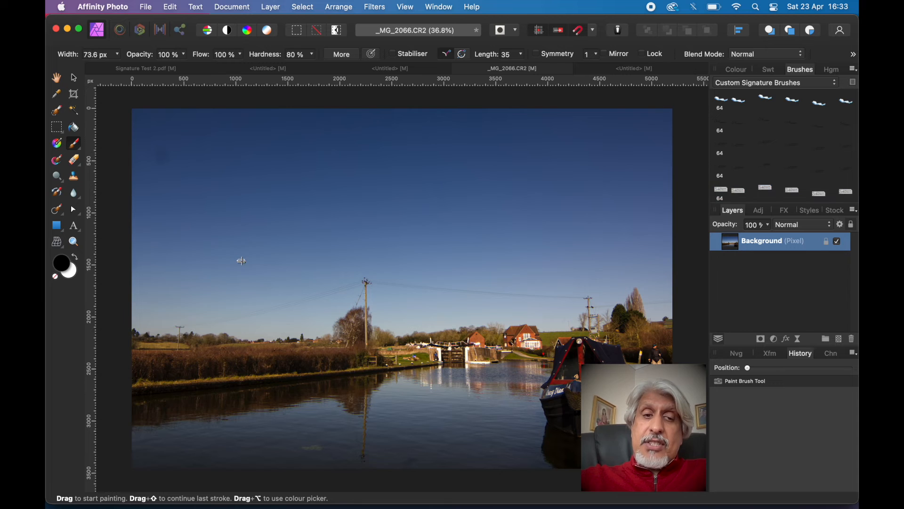
key(bracketright)
key(bracketright)
key(bracketright)
key(bracketright)
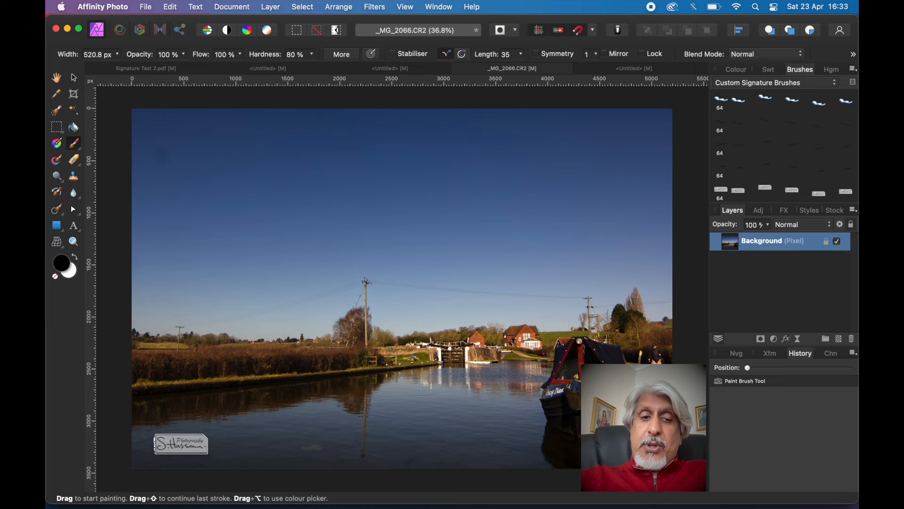
key(bracketright)
key(bracketright)
key(bracketright)
key(bracketright)
key(bracketright)
key(bracketright)
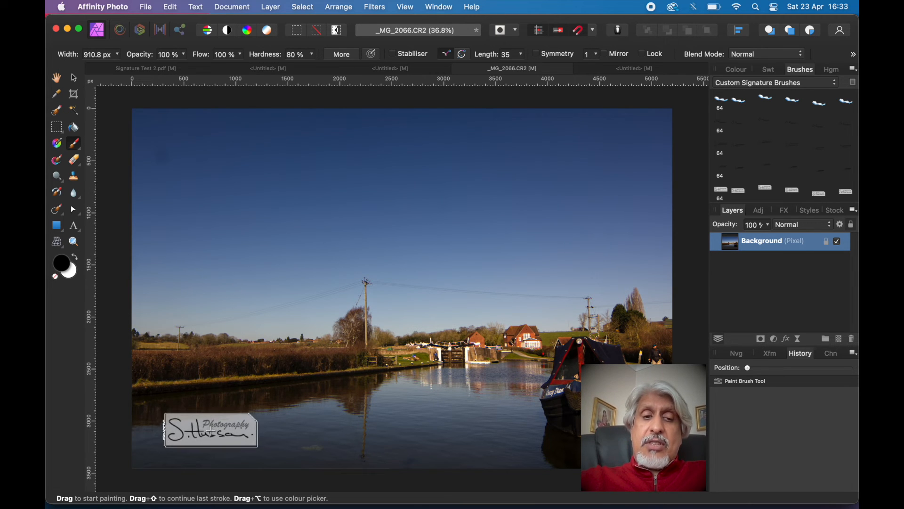
key(bracketright)
key(bracketright)
key(bracketright)
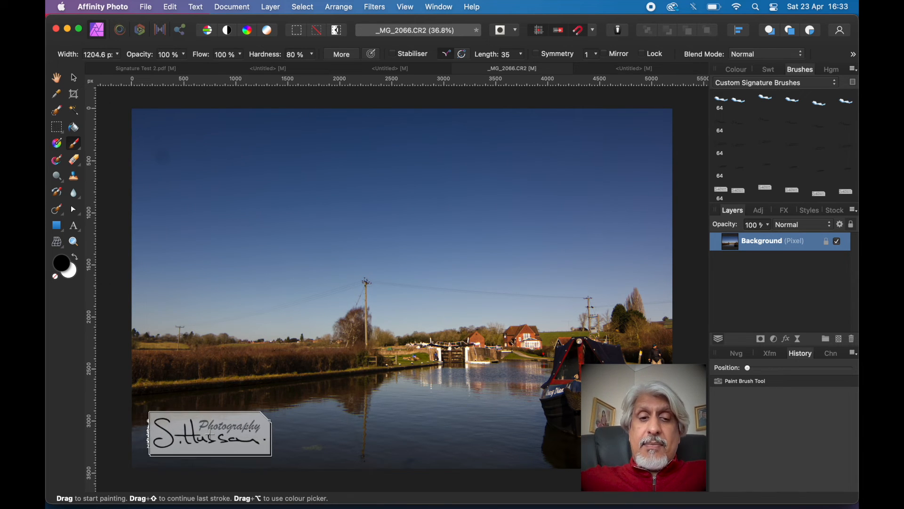
Stamp the brand once on the Background layer over the water in the photo's lower-left corner, and undo it.
click(209, 434)
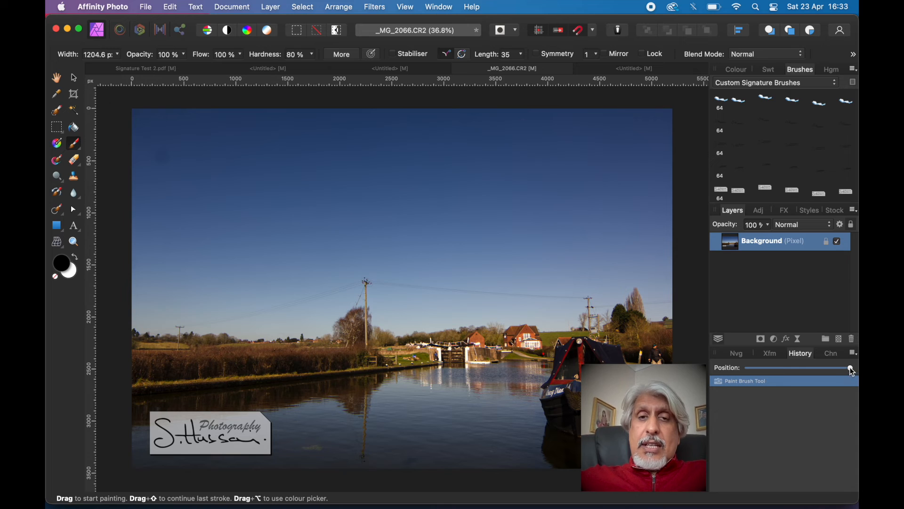
click(170, 7)
click(175, 26)
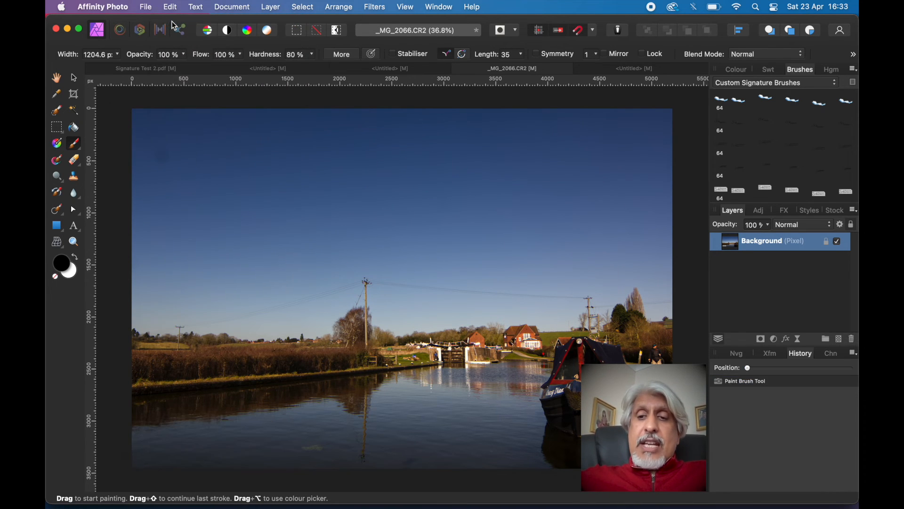
Add a new pixel layer and stamp the brand on it over the water in the photo's lower-left corner.
click(841, 341)
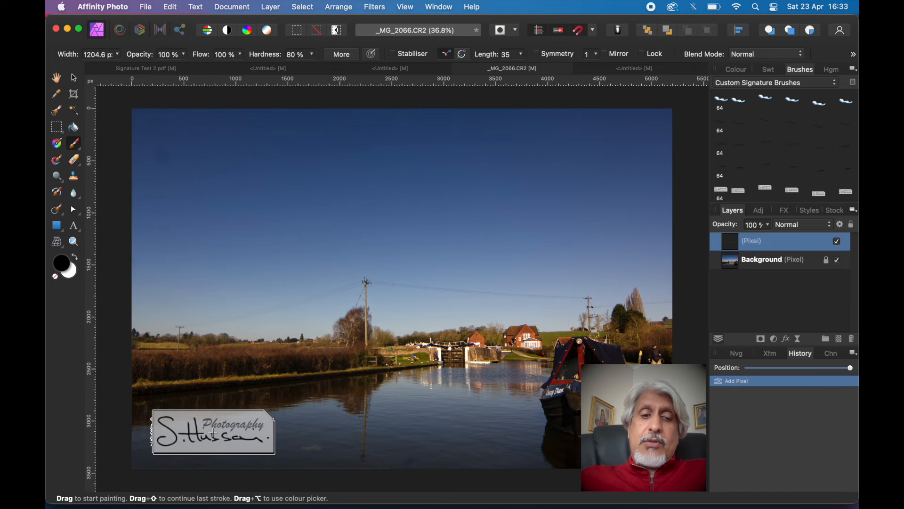
click(214, 433)
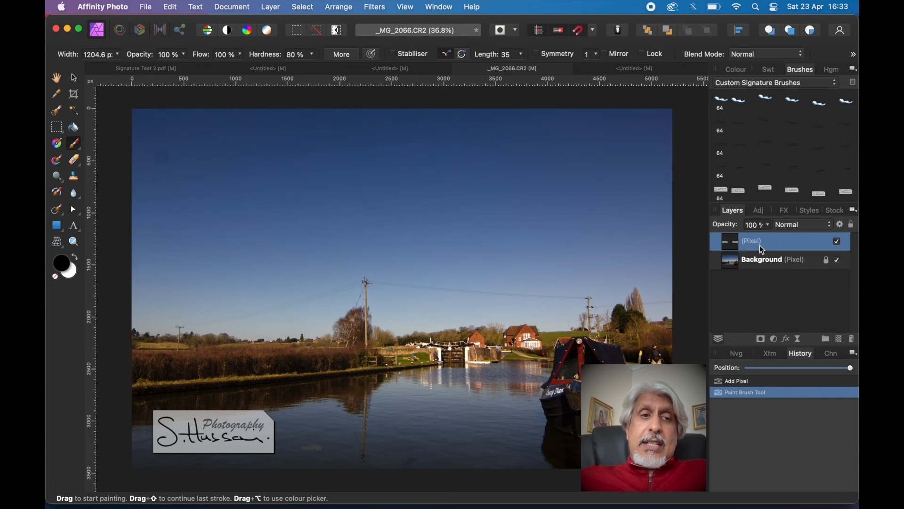
Enlarge the stamp on its pixel layer with the Move Tool and reposition it slightly within the photo's lower-left corner.
click(75, 78)
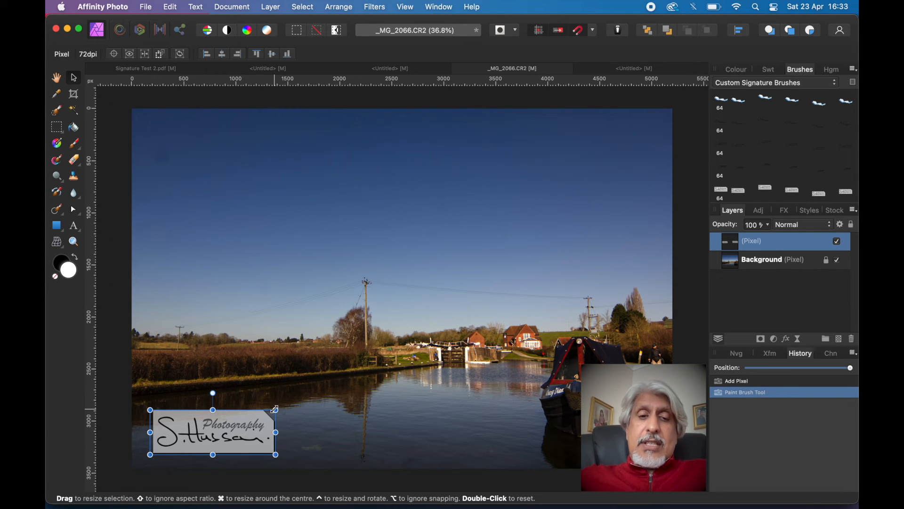
mouse_move(276, 410)
mouse_down()
mouse_move(347, 373)
mouse_move(333, 375)
mouse_move(386, 369)
mouse_move(341, 377)
mouse_move(335, 404)
mouse_up()
mouse_move(260, 423)
mouse_down()
mouse_move(340, 377)
mouse_move(277, 408)
mouse_move(264, 426)
mouse_up()
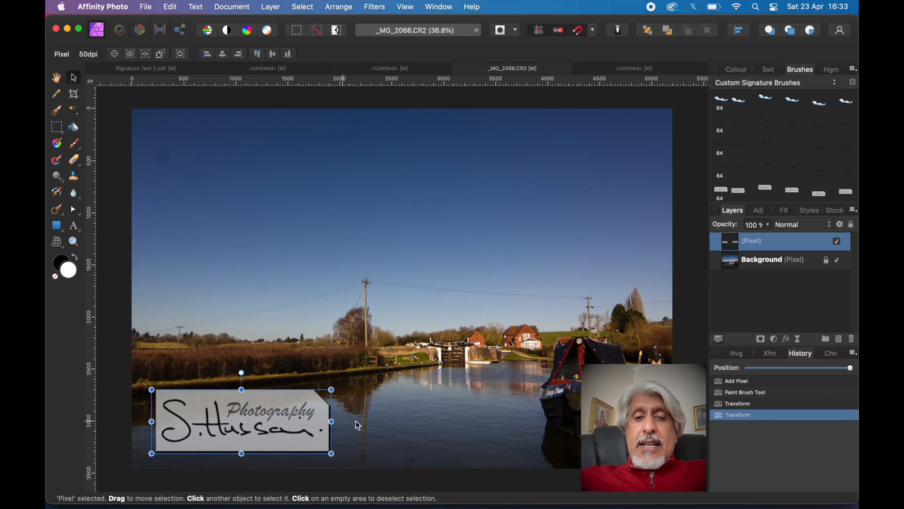
Try out the opacity setting on the stamp's pixel layer, leaving it at 100%.
click(385, 415)
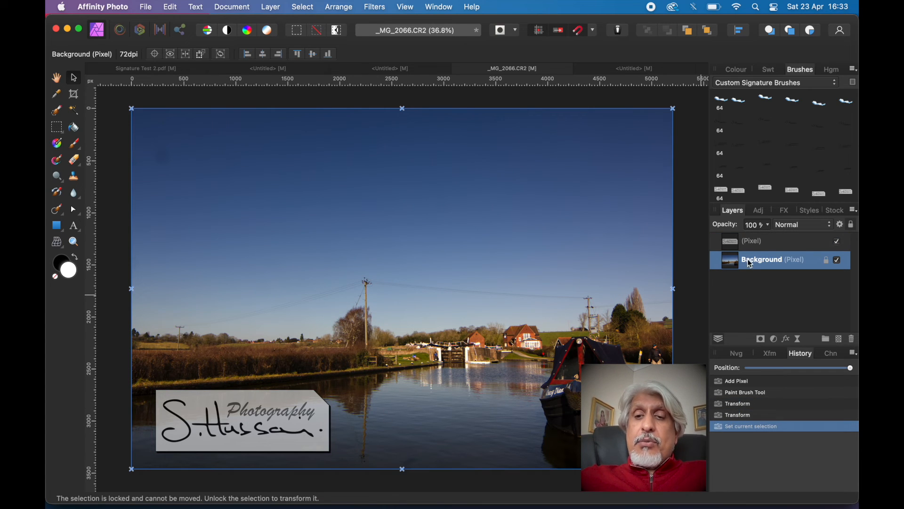
click(760, 245)
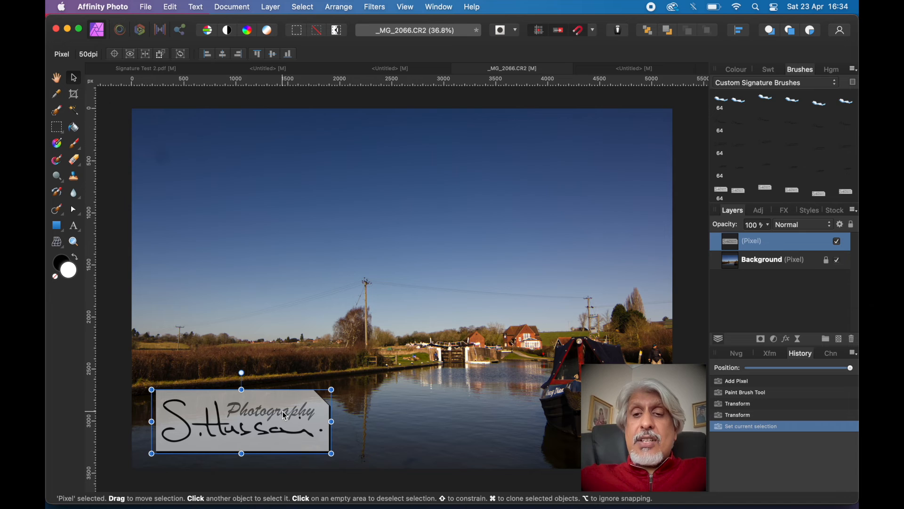
click(771, 225)
mouse_move(771, 241)
mouse_down()
mouse_move(701, 247)
mouse_move(793, 253)
mouse_up()
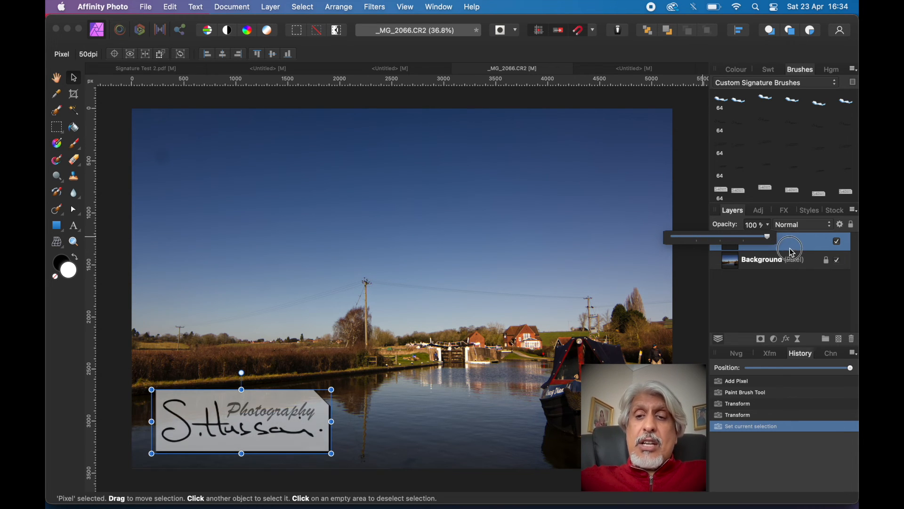
click(794, 277)
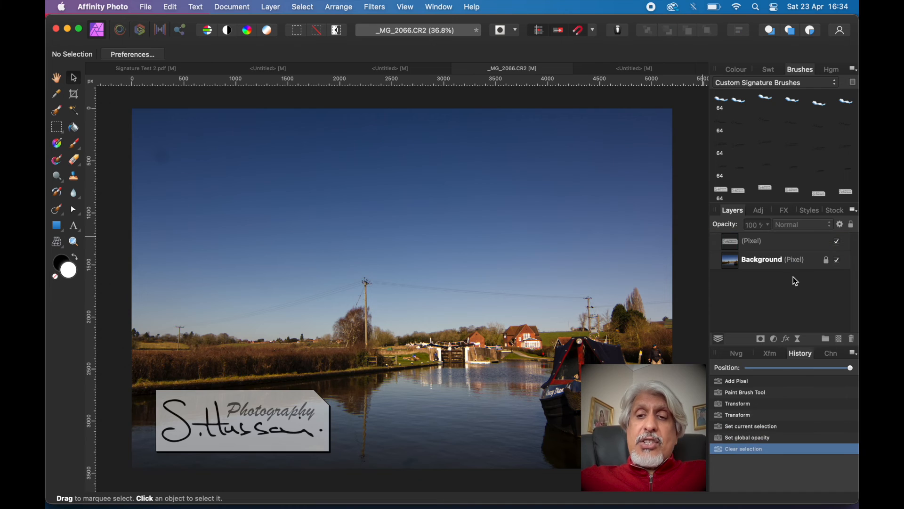
Set the blend mode of the stamp's pixel layer to Screen.
click(809, 244)
click(813, 225)
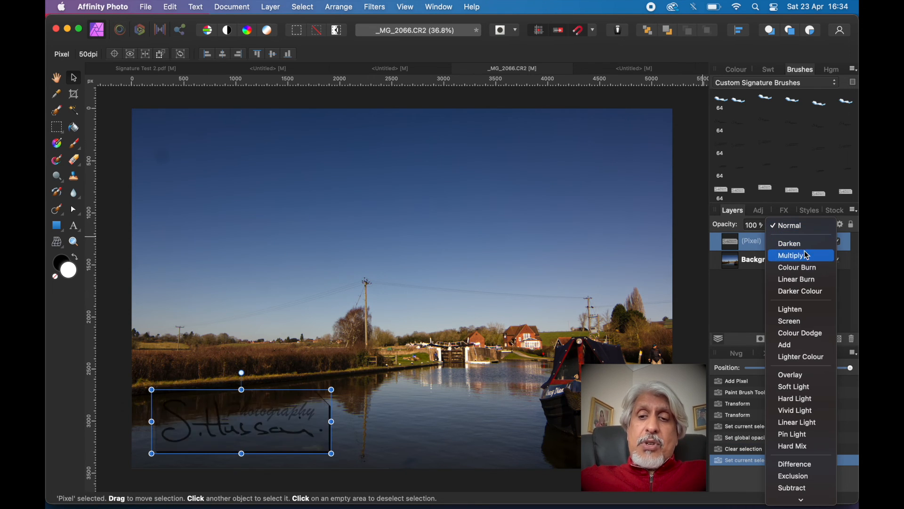
click(801, 322)
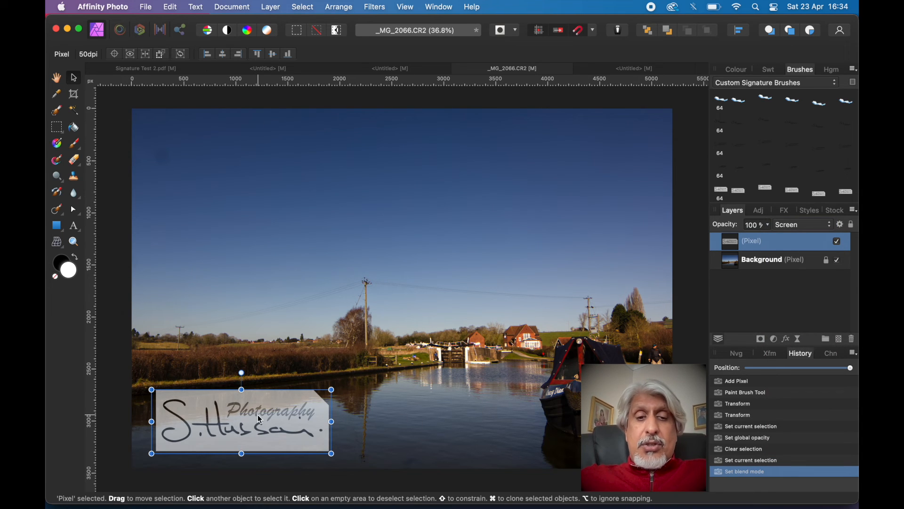
Move the stamp up over the riverbank and examine closely how it blends with the photo beneath.
mouse_move(258, 413)
mouse_down()
mouse_move(327, 370)
mouse_move(327, 388)
mouse_move(306, 376)
mouse_up()
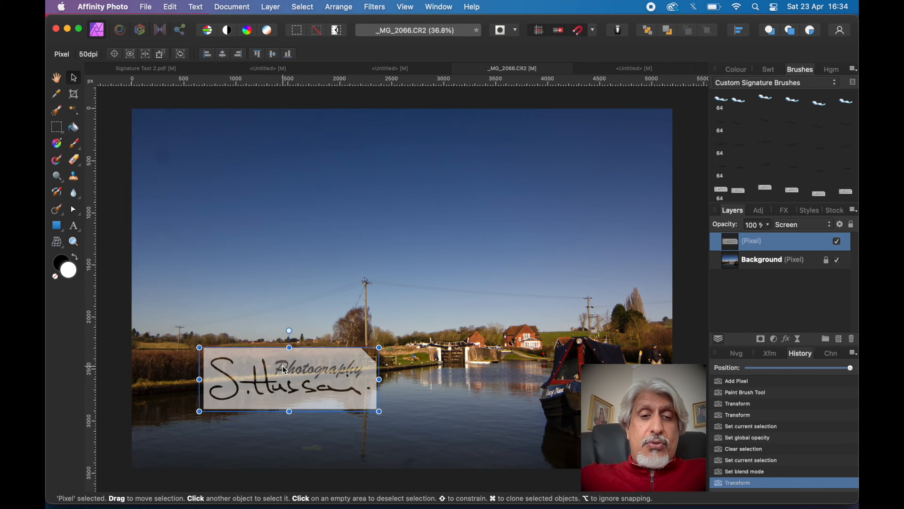
scroll(285, 371, up, 10)
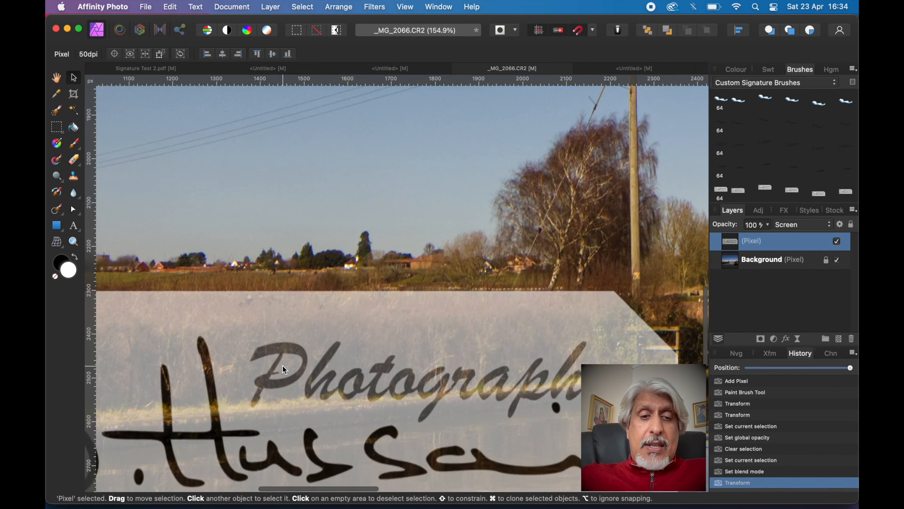
scroll(284, 369, down, 3)
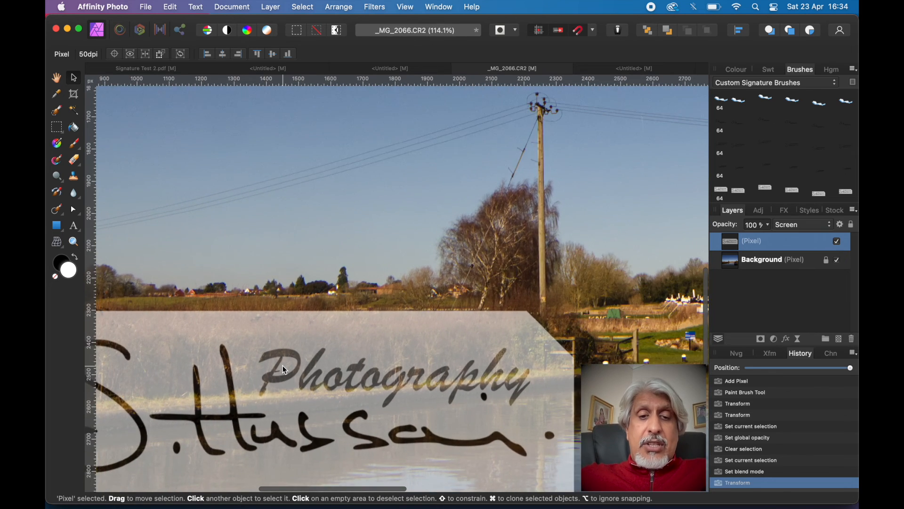
scroll(283, 366, down, 4)
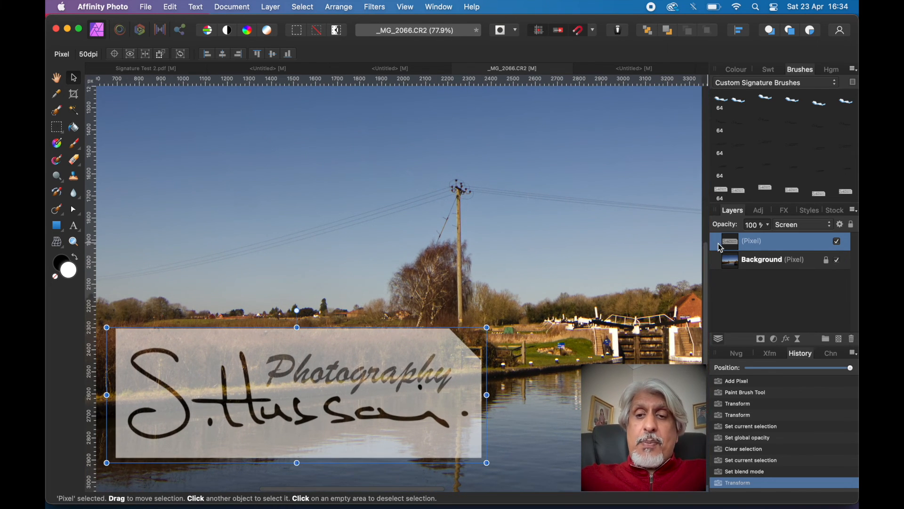
Lower the opacity of the stamp's pixel layer to 90% and fit the whole photo in view.
click(768, 225)
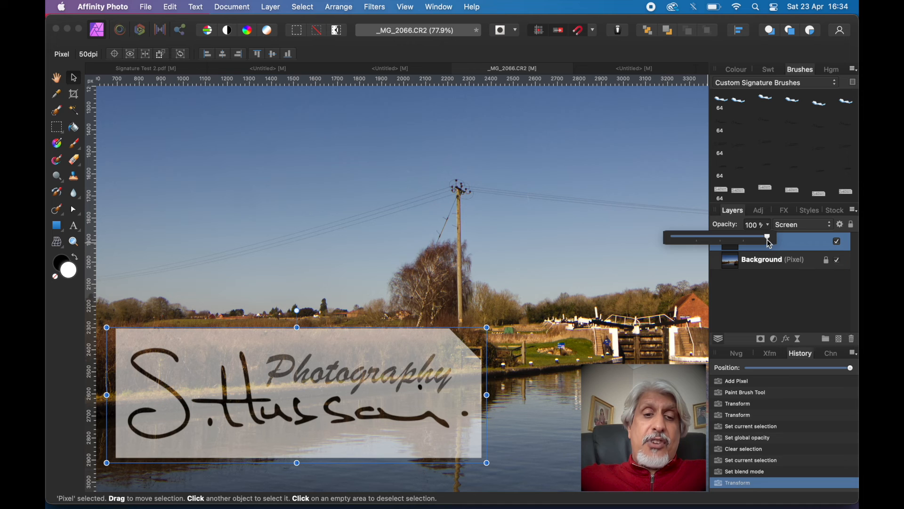
mouse_move(770, 241)
mouse_down()
mouse_move(727, 241)
mouse_move(799, 246)
mouse_move(762, 247)
mouse_up()
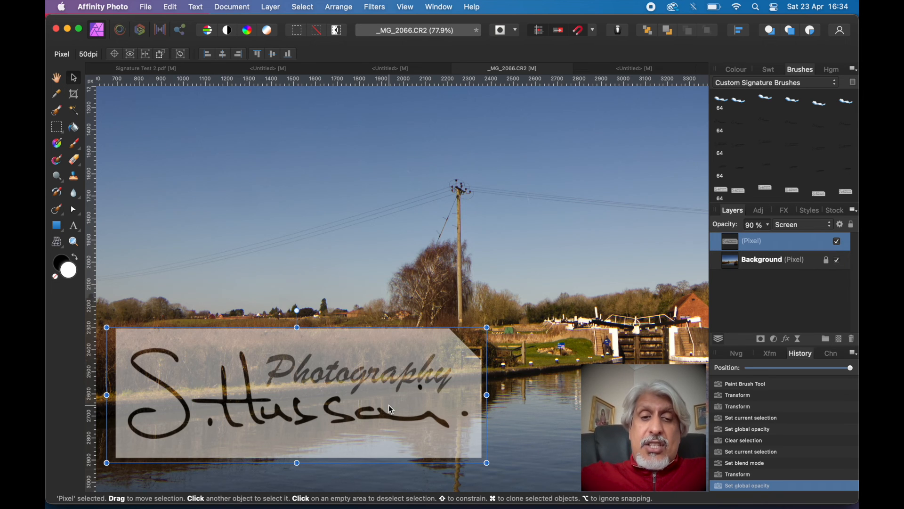
key(super+0)
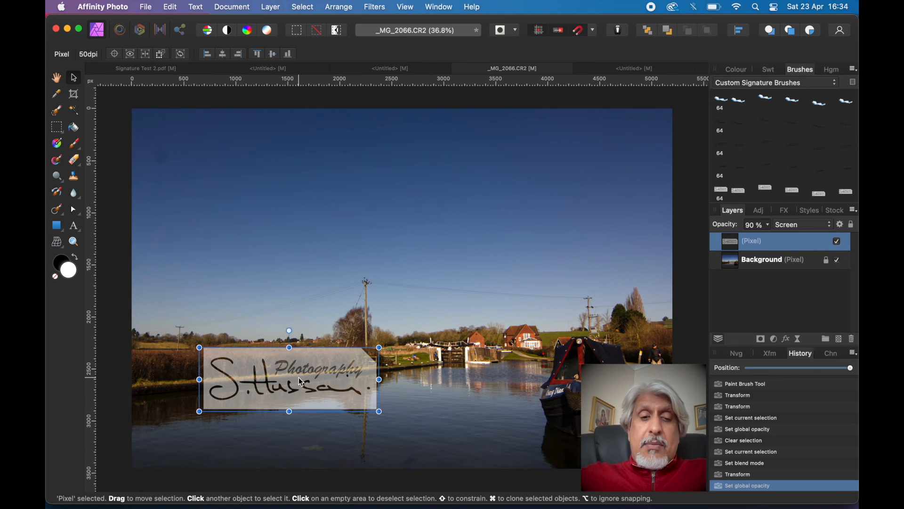
Move the stamp back into the photo's lower-left corner and scale it down to about 600 px wide.
mouse_move(300, 381)
mouse_down()
mouse_move(276, 410)
mouse_move(250, 417)
mouse_up()
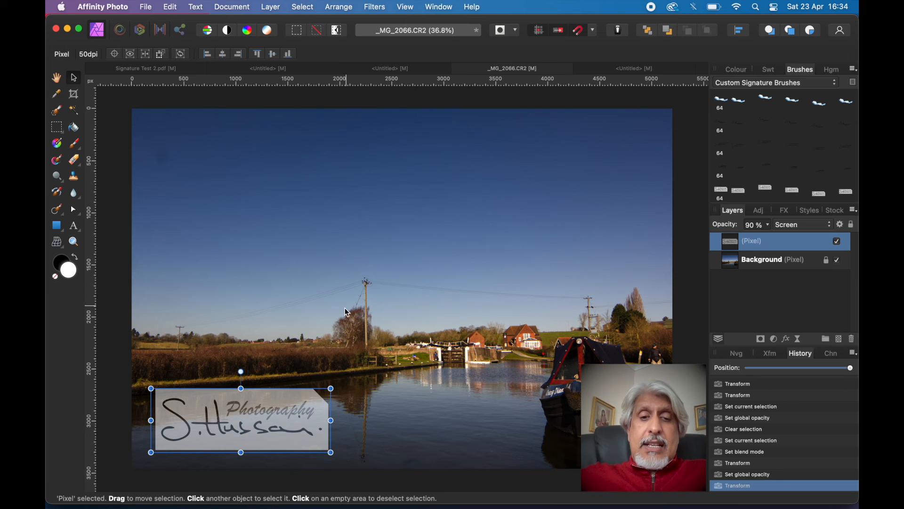
mouse_move(330, 388)
mouse_down()
mouse_move(238, 416)
mouse_move(215, 438)
mouse_move(180, 442)
mouse_up()
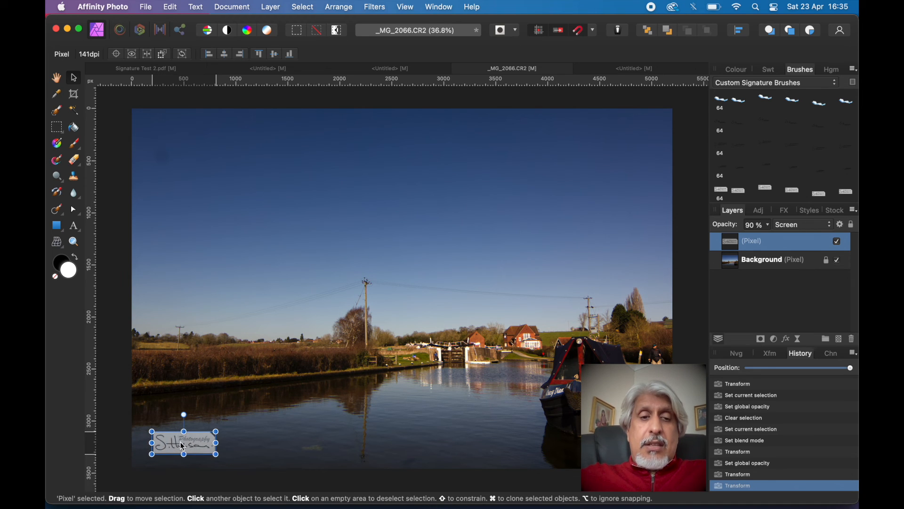
click(56, 78)
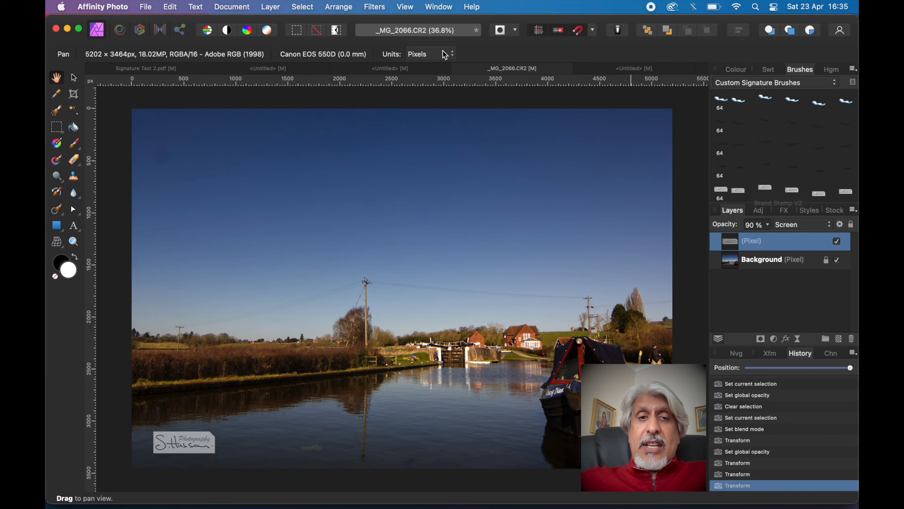
Switch to the brand stamp document and examine its Photography text and signature layers separately.
click(395, 69)
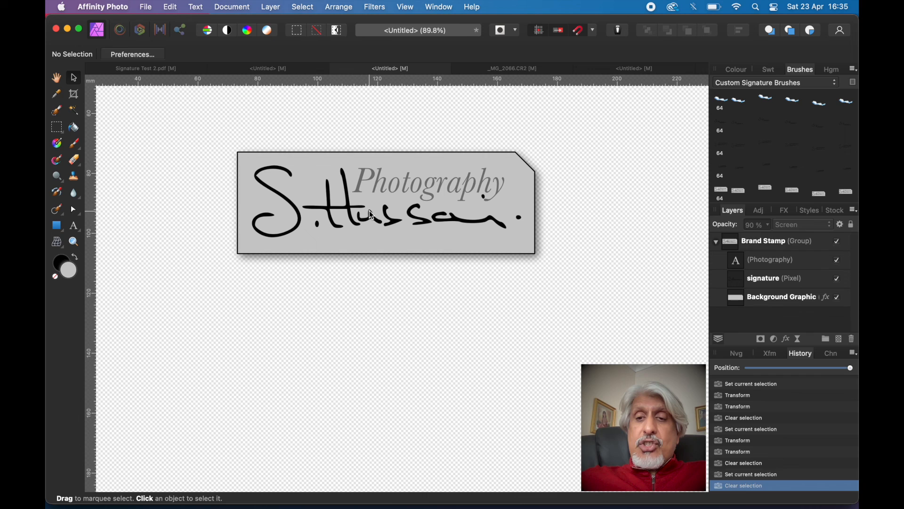
click(772, 242)
click(772, 261)
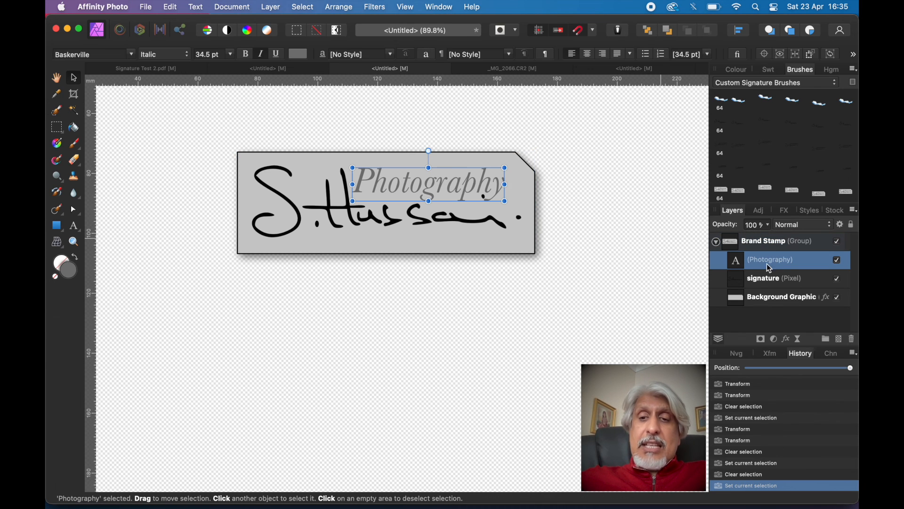
click(768, 278)
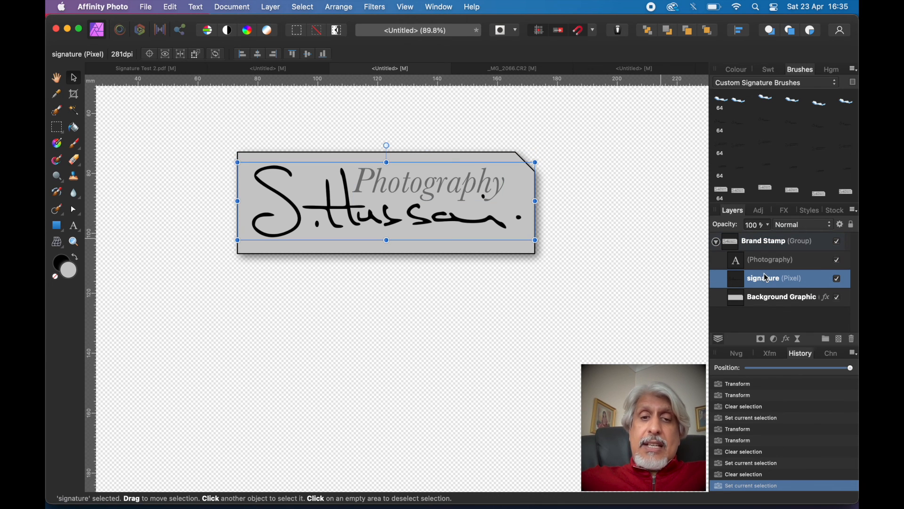
Change the fill of the Background Graphic rectangle to a muted pink with H 0, S 28, L 72.
click(768, 301)
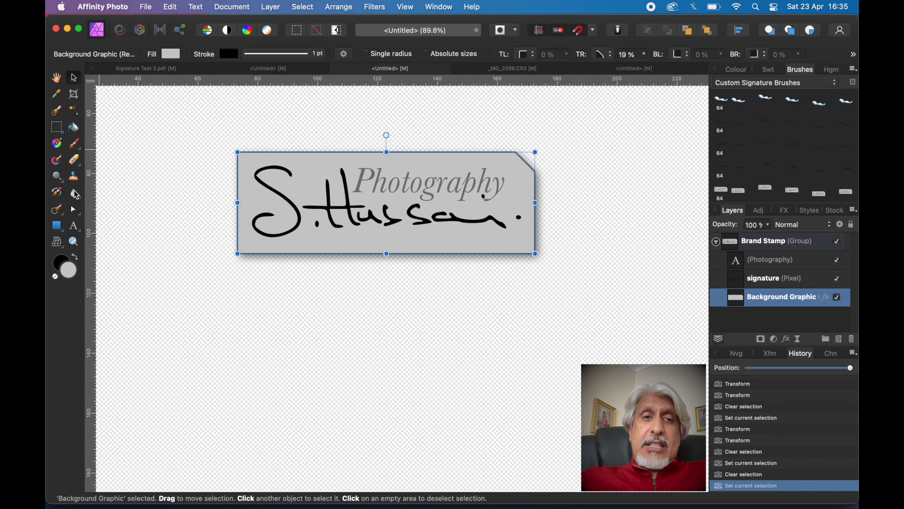
click(56, 226)
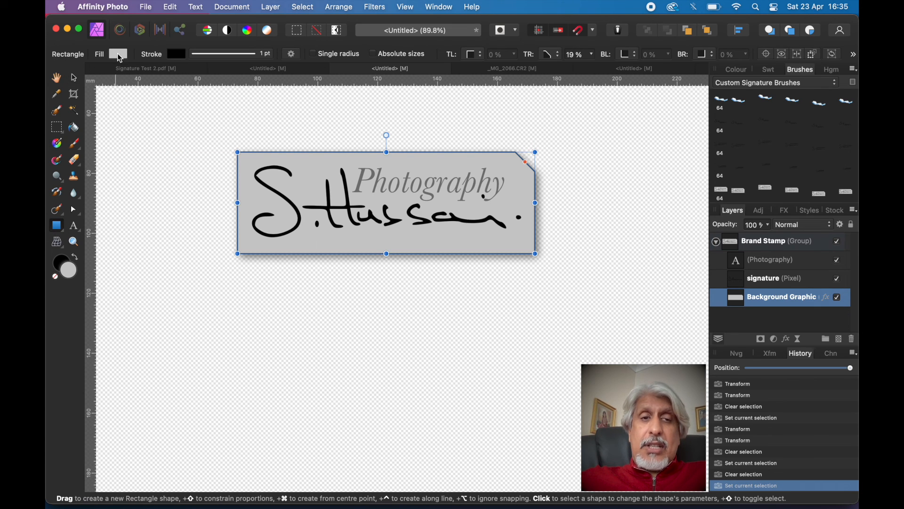
click(119, 55)
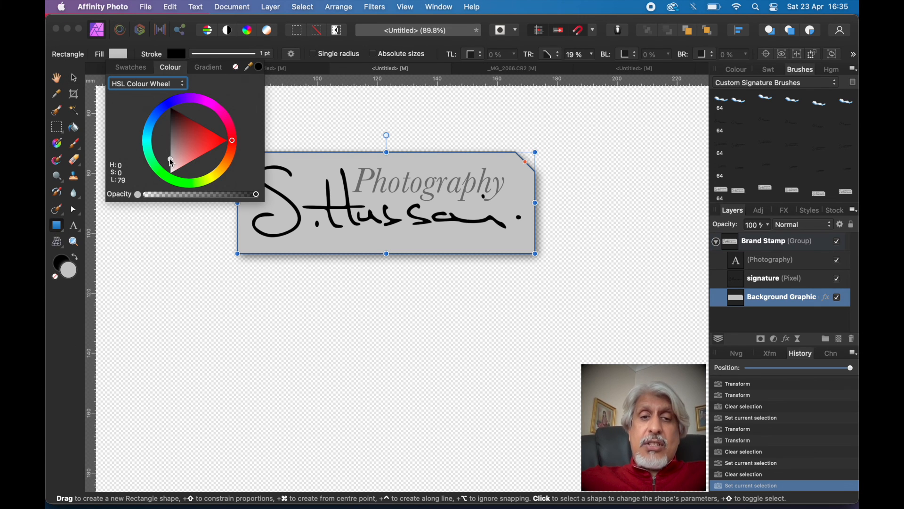
mouse_move(180, 156)
mouse_down()
mouse_move(193, 149)
mouse_move(180, 155)
mouse_up()
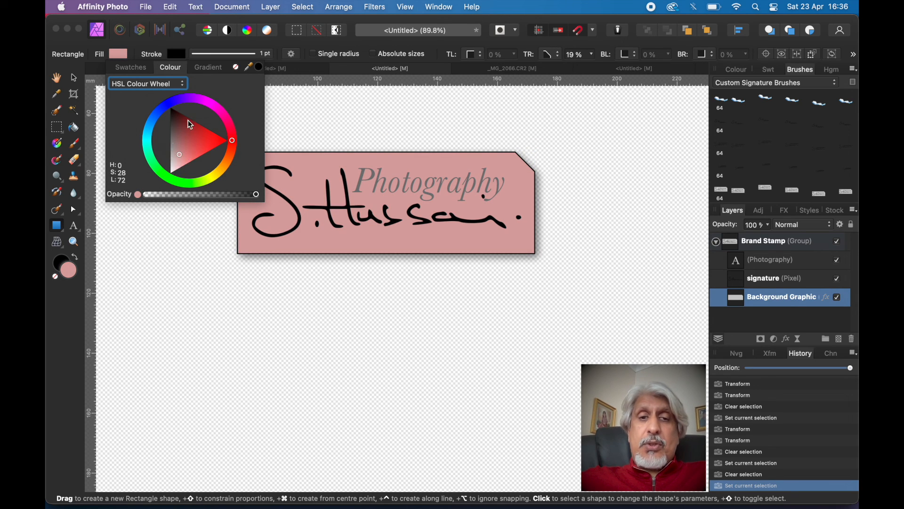
click(189, 41)
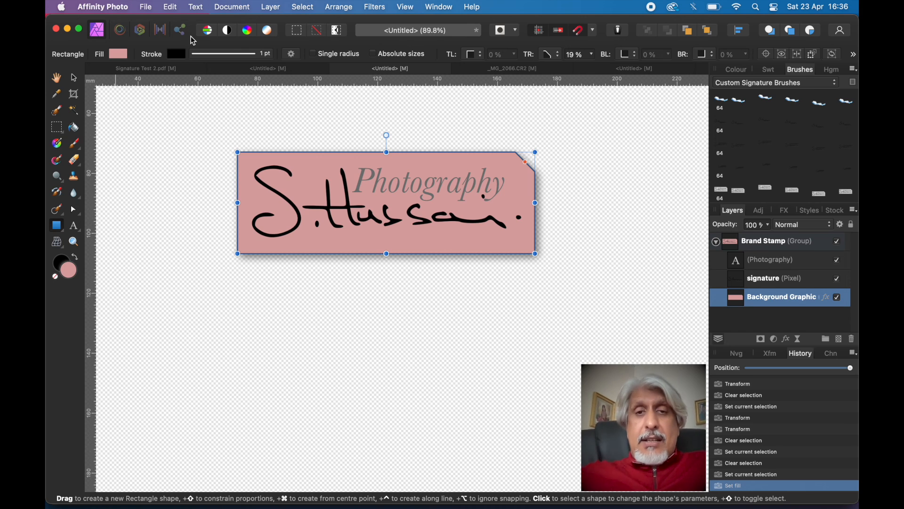